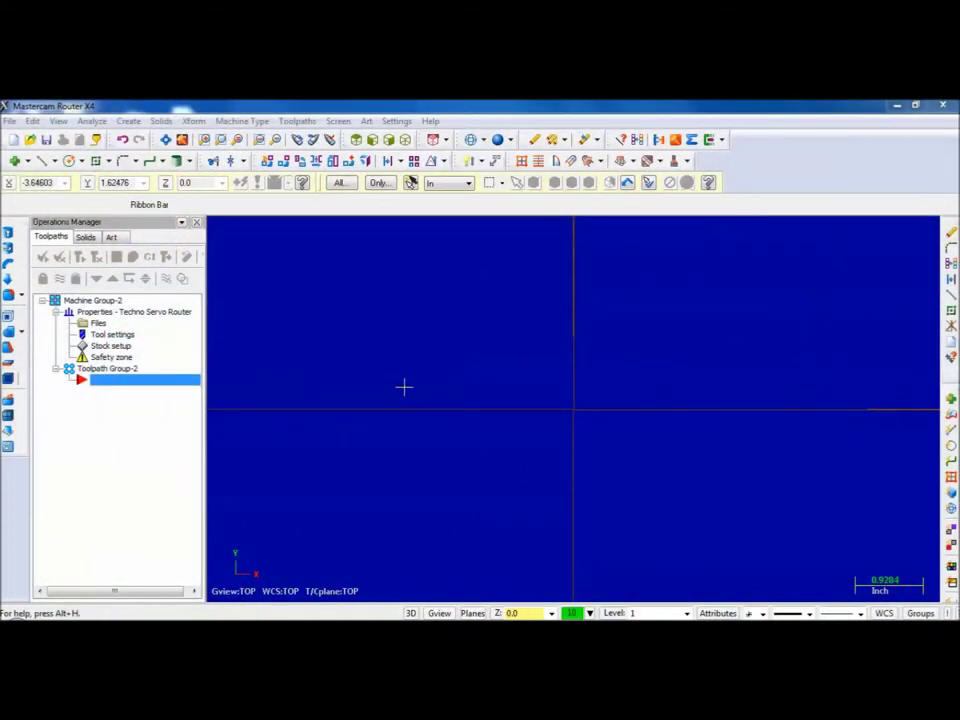
# Select the TECHNO SERVO.RMD router and accept the 5.0 × 5.0 × 0.5 stock at origin 0,0,0.
pyautogui.click(240, 121)
pyautogui.moveTo(250, 186)
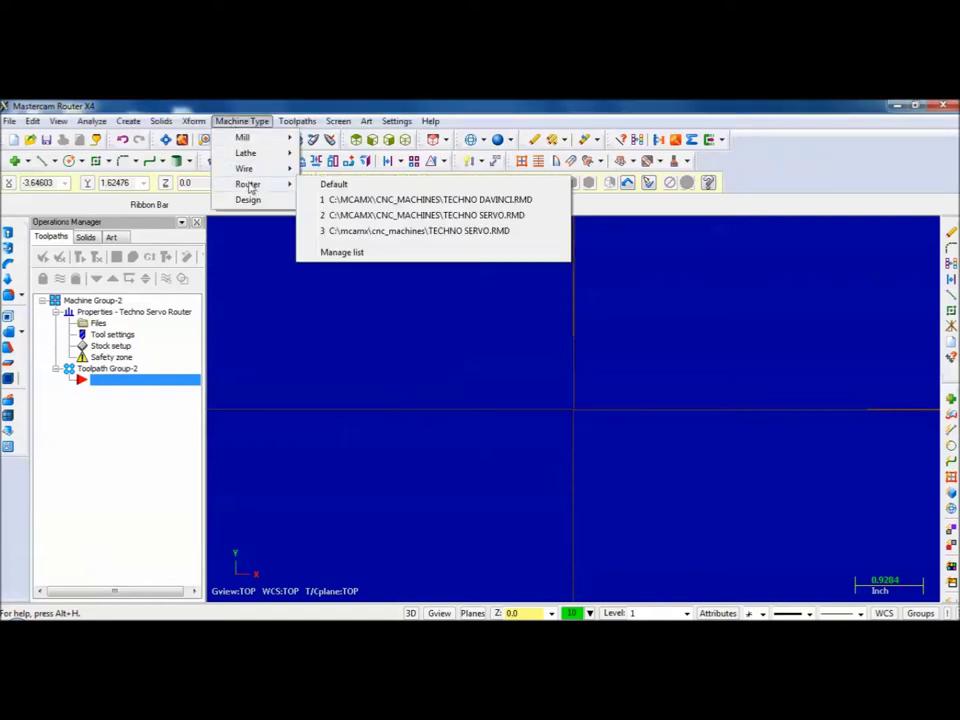
pyautogui.click(397, 217)
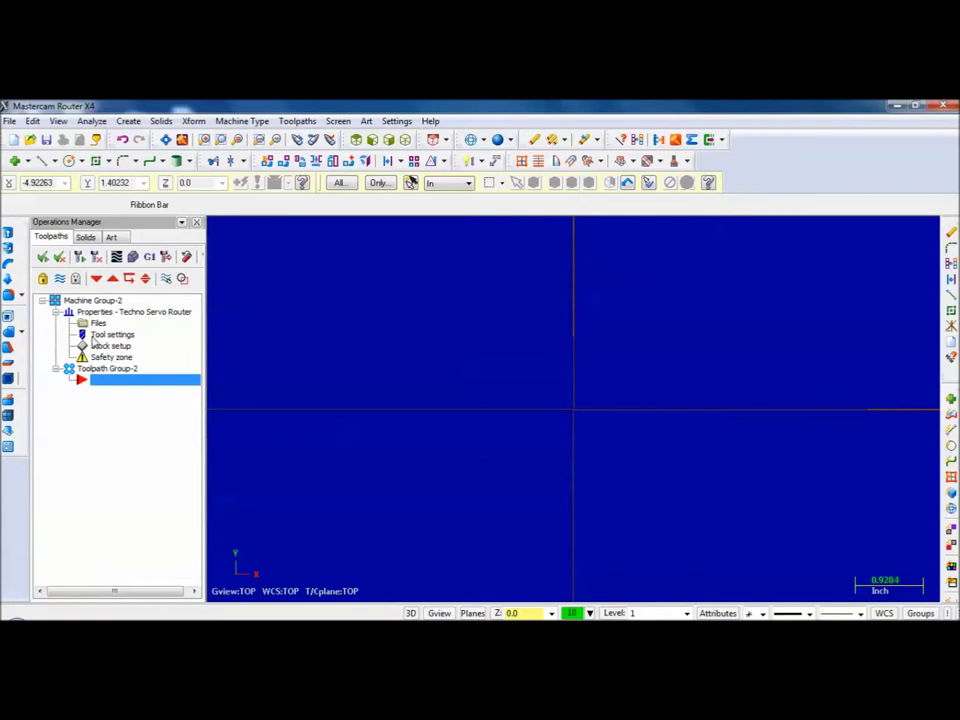
pyautogui.click(110, 346)
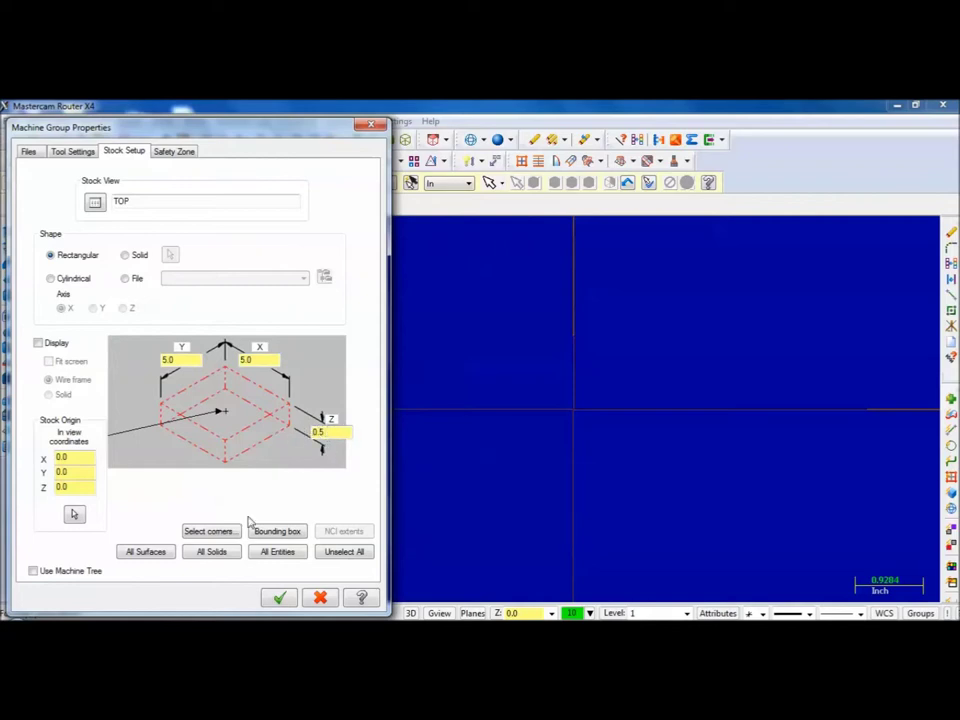
pyautogui.click(280, 598)
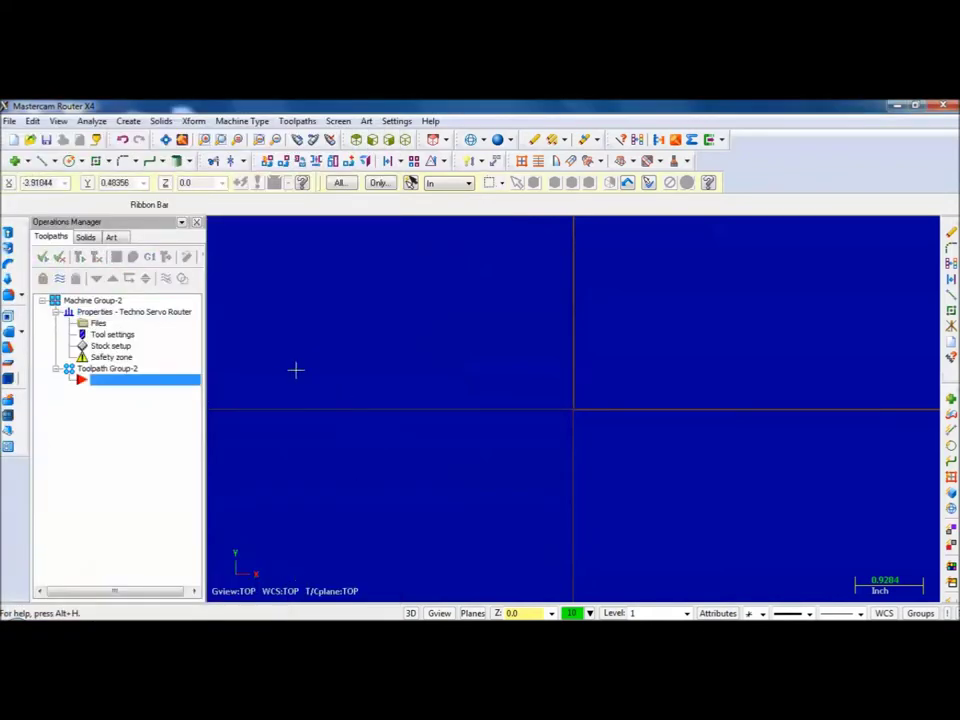
# Draw a 4.0 × 1.0 inch rectangle with its lower-left corner at the origin.
pyautogui.click(127, 121)
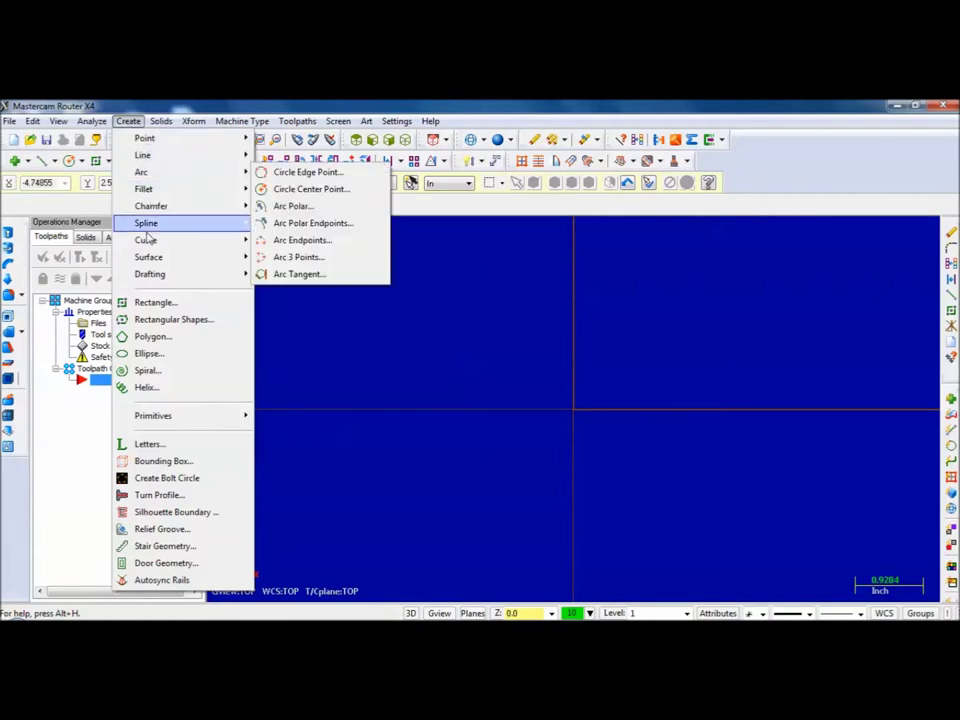
pyautogui.click(163, 303)
pyautogui.click(573, 408)
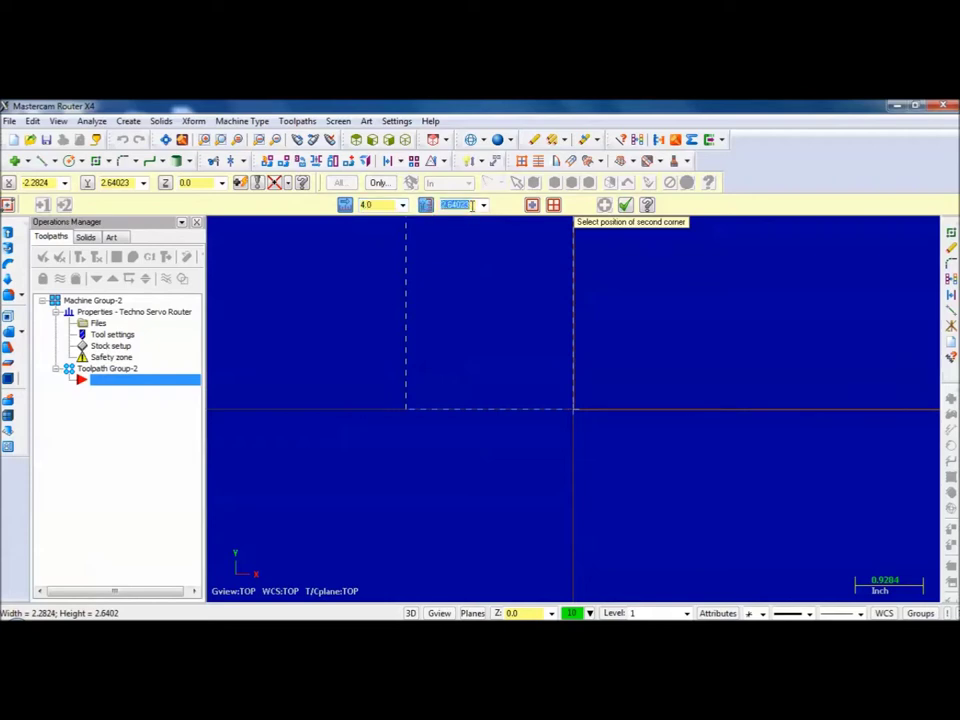
pyautogui.click(866, 336)
pyautogui.click(718, 283)
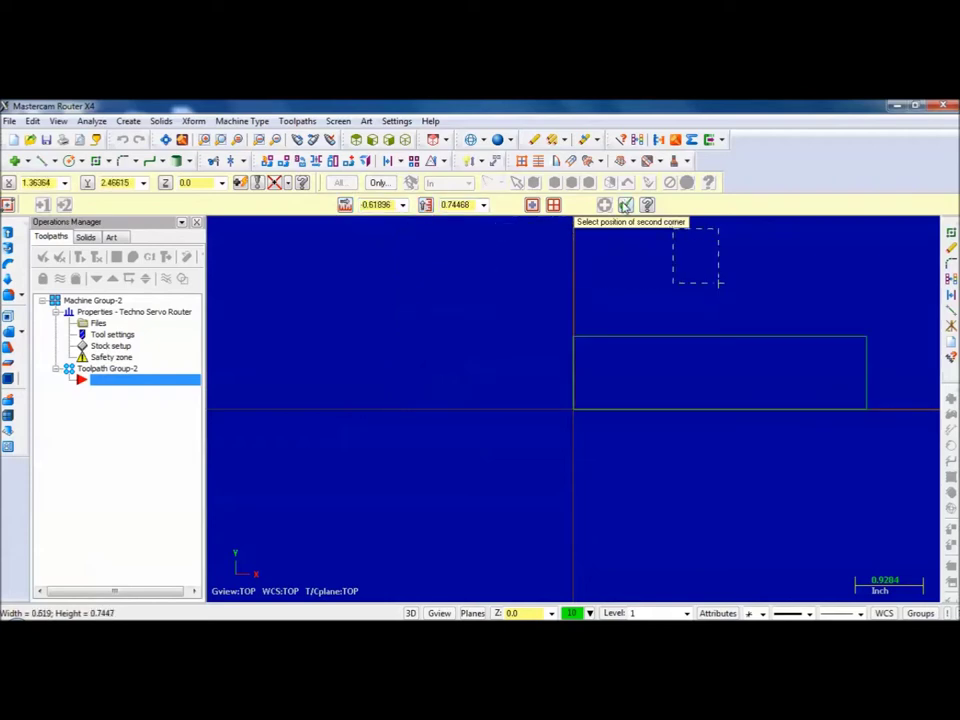
pyautogui.click(625, 205)
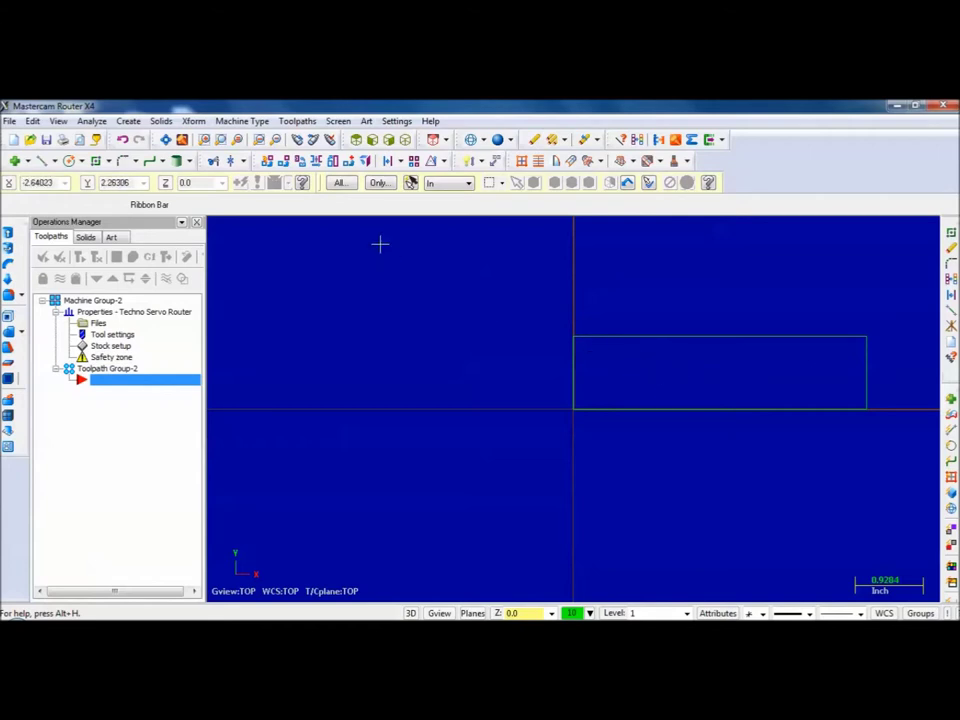
pyautogui.click(129, 121)
# Draw a vertical line across the rectangle from its top-edge midpoint at x = 2.
pyautogui.moveTo(144, 154)
pyautogui.click(287, 154)
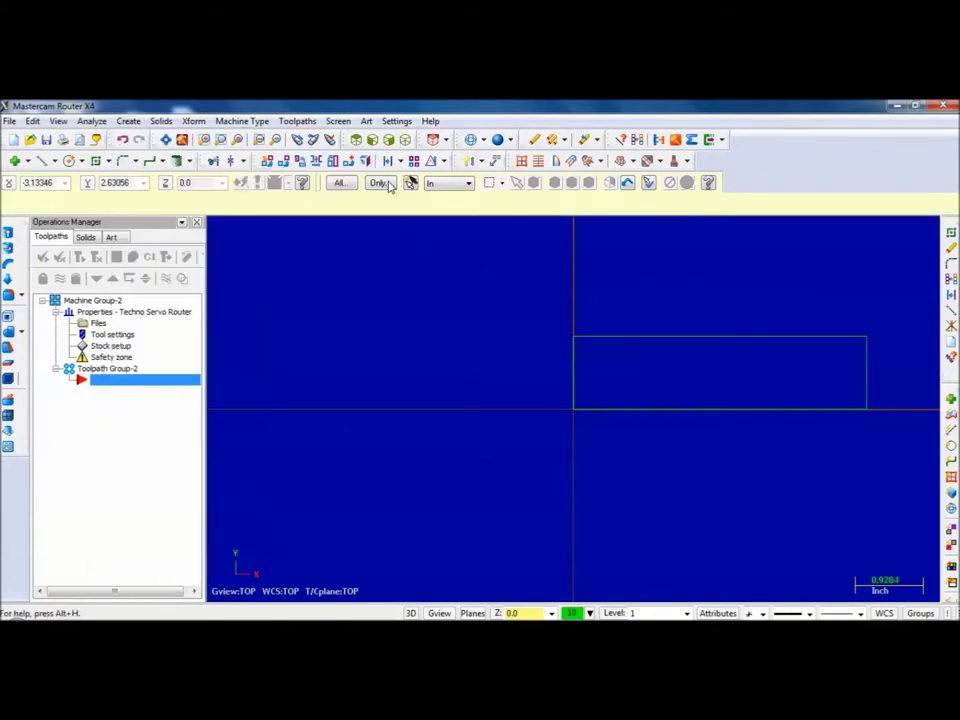
pyautogui.click(724, 349)
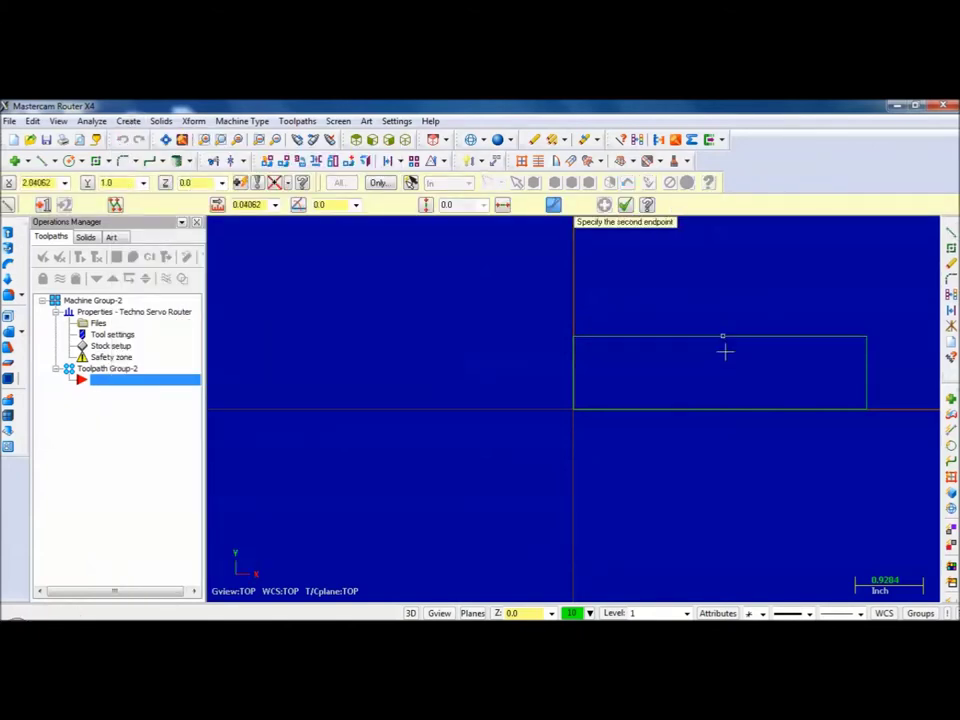
pyautogui.click(725, 410)
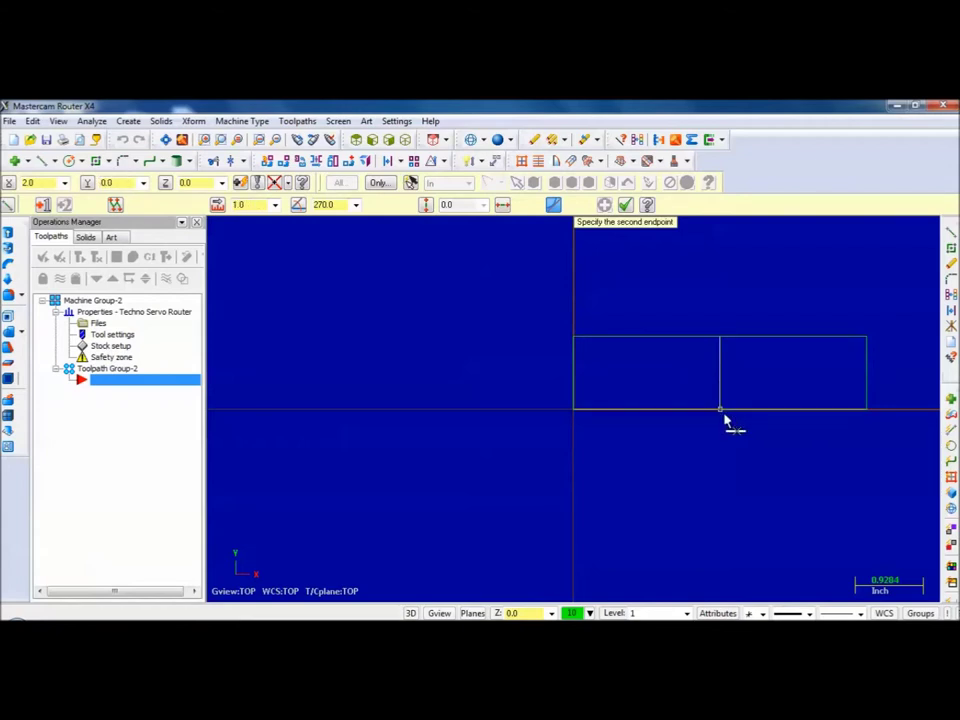
pyautogui.click(625, 205)
# Offset the centre line 0.5 to each side, then delete the original line.
pyautogui.click(194, 121)
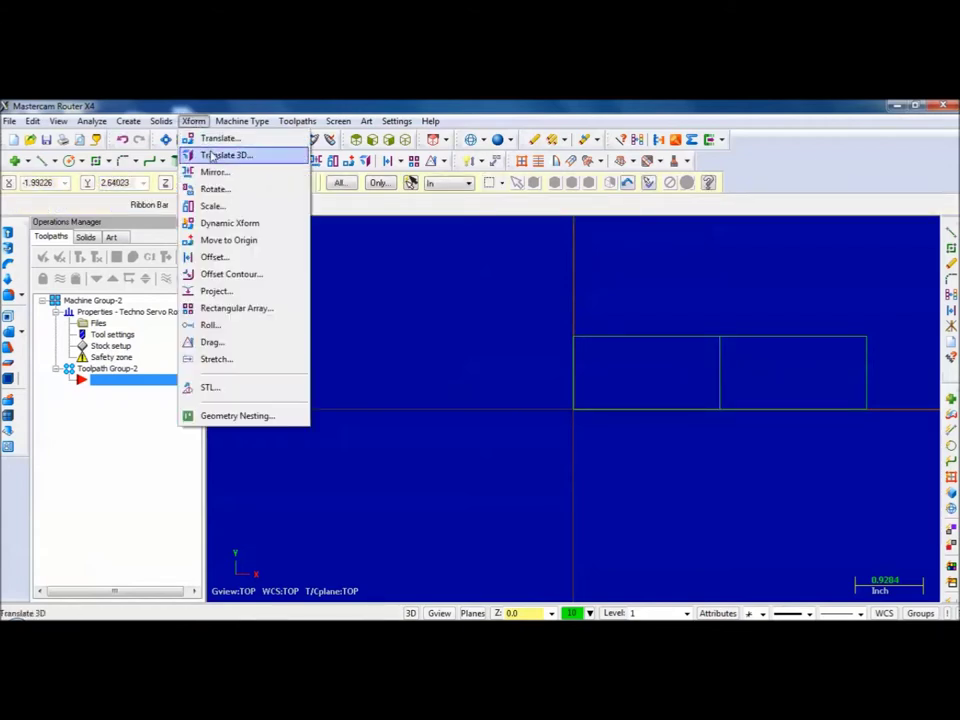
pyautogui.click(222, 256)
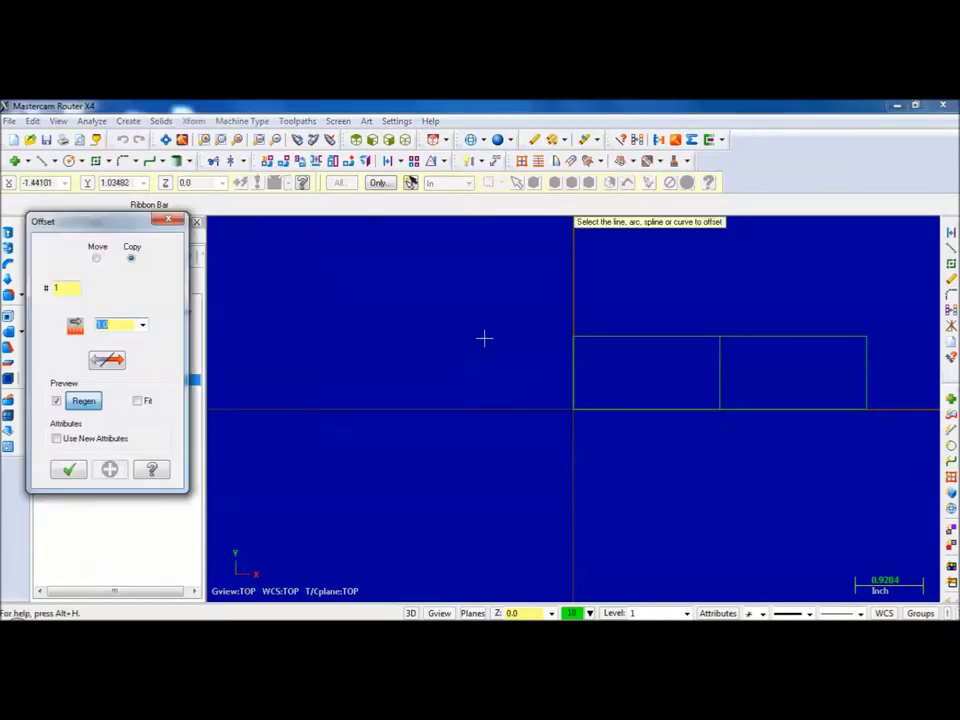
pyautogui.click(145, 326)
pyautogui.click(112, 348)
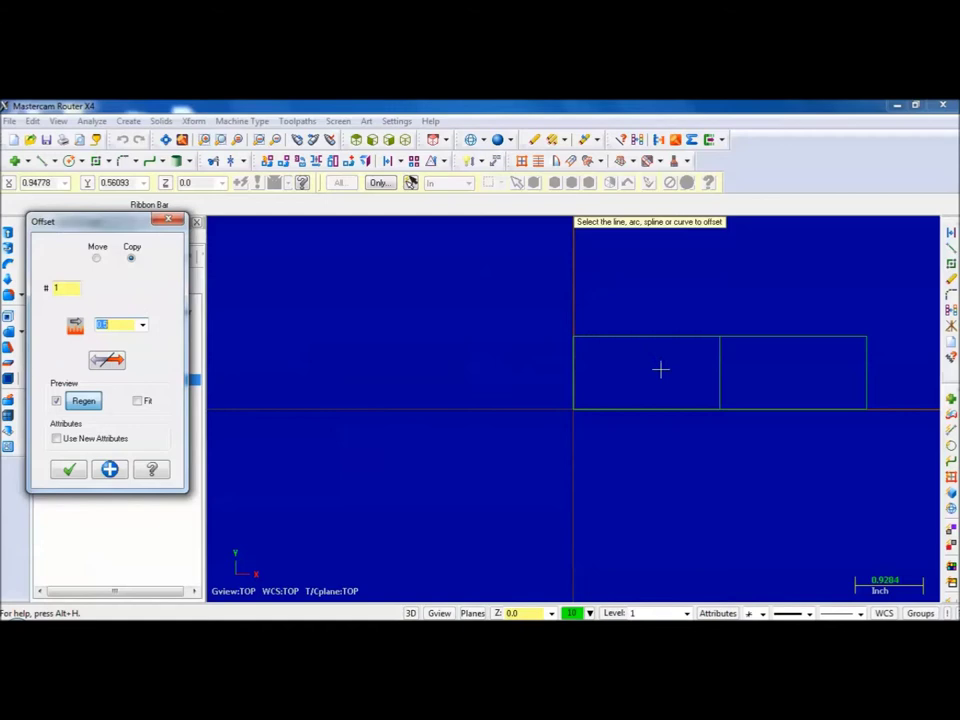
pyautogui.click(716, 369)
pyautogui.click(682, 370)
pyautogui.click(720, 376)
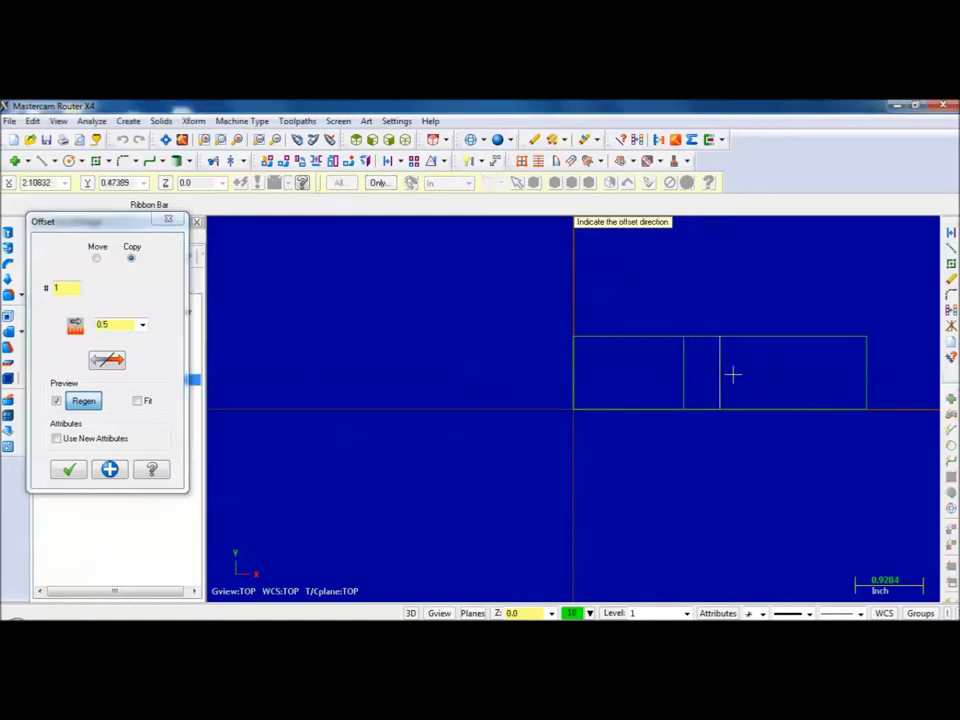
pyautogui.click(733, 373)
pyautogui.click(79, 472)
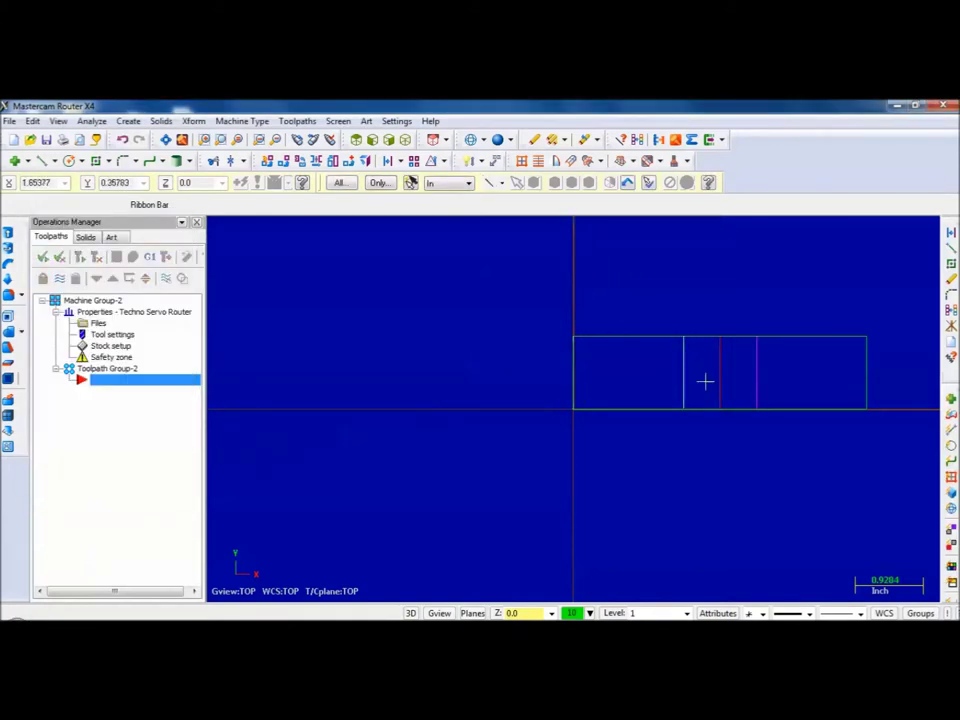
pyautogui.press('Delete')
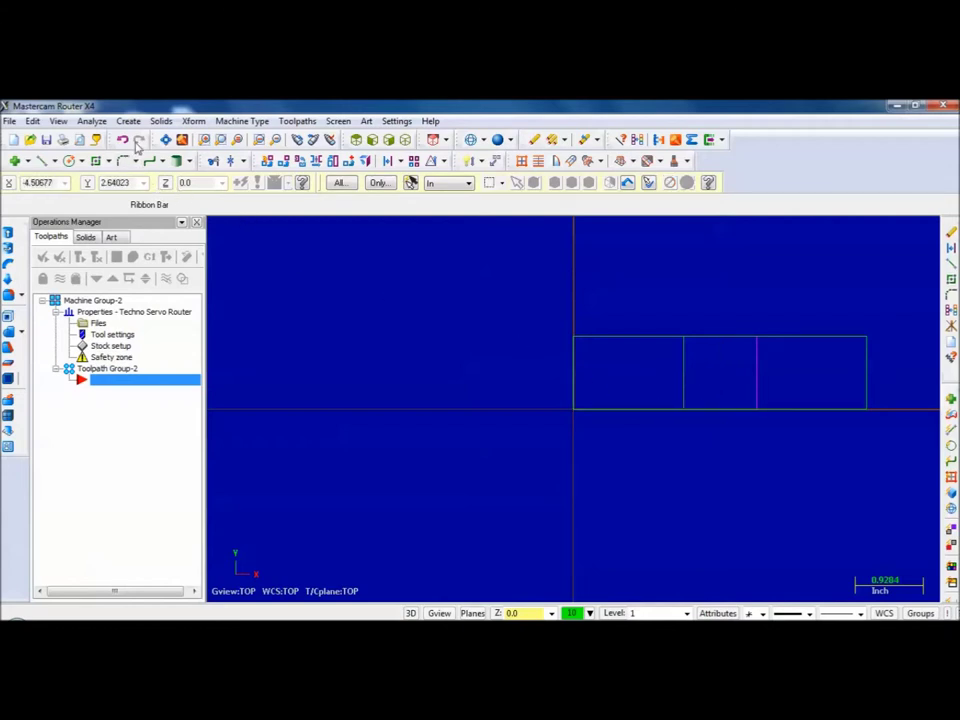
pyautogui.click(951, 264)
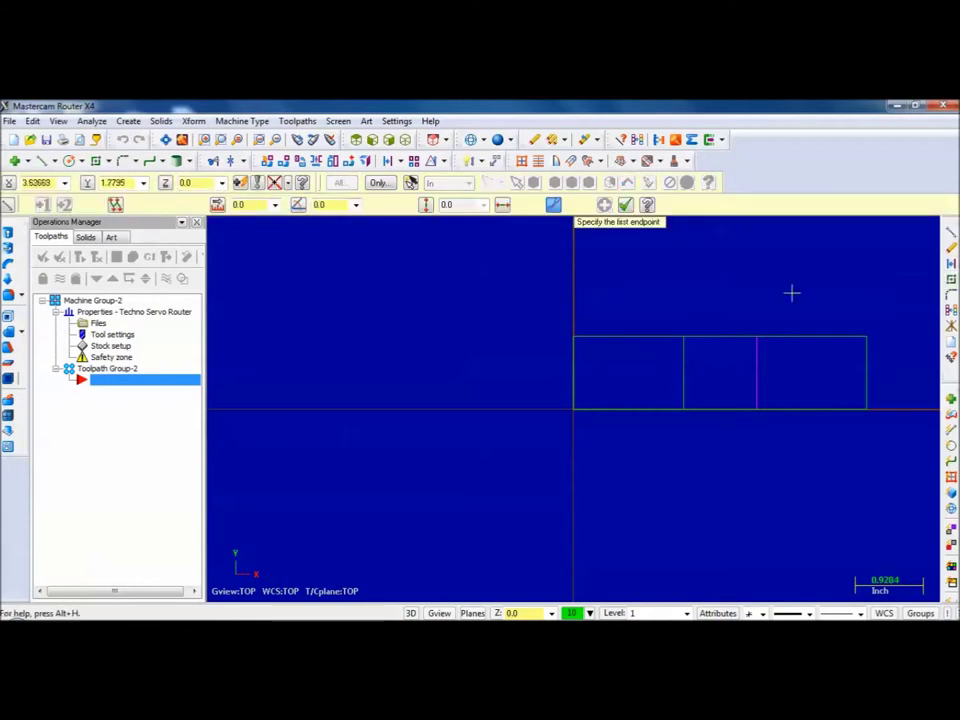
# Draw a horizontal line across the rectangle at mid-height from the left edge to the right edge.
pyautogui.click(576, 373)
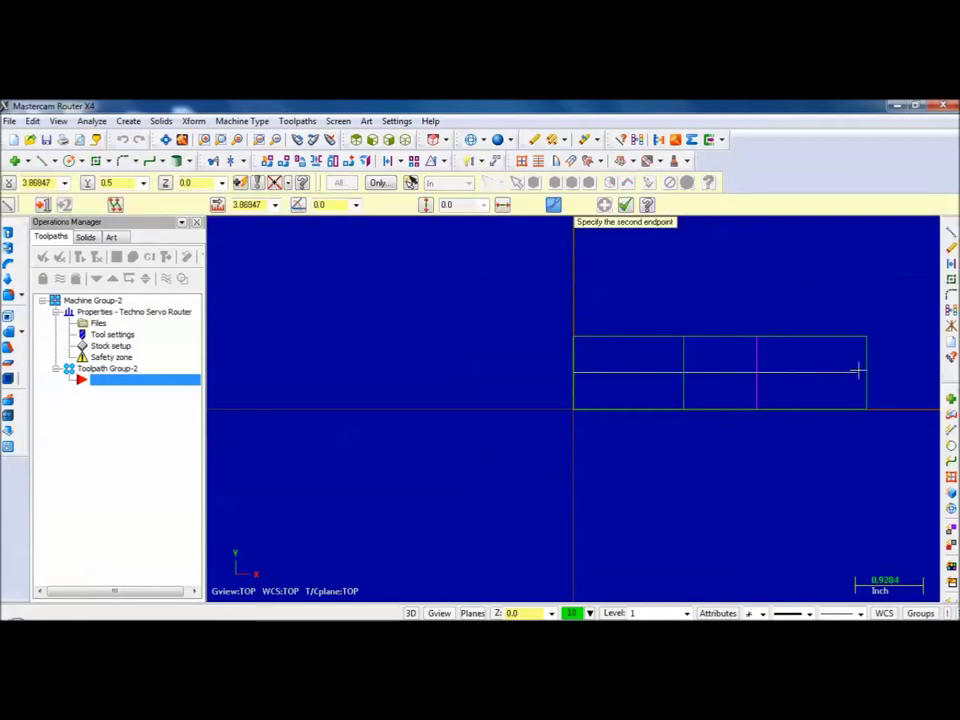
pyautogui.click(866, 373)
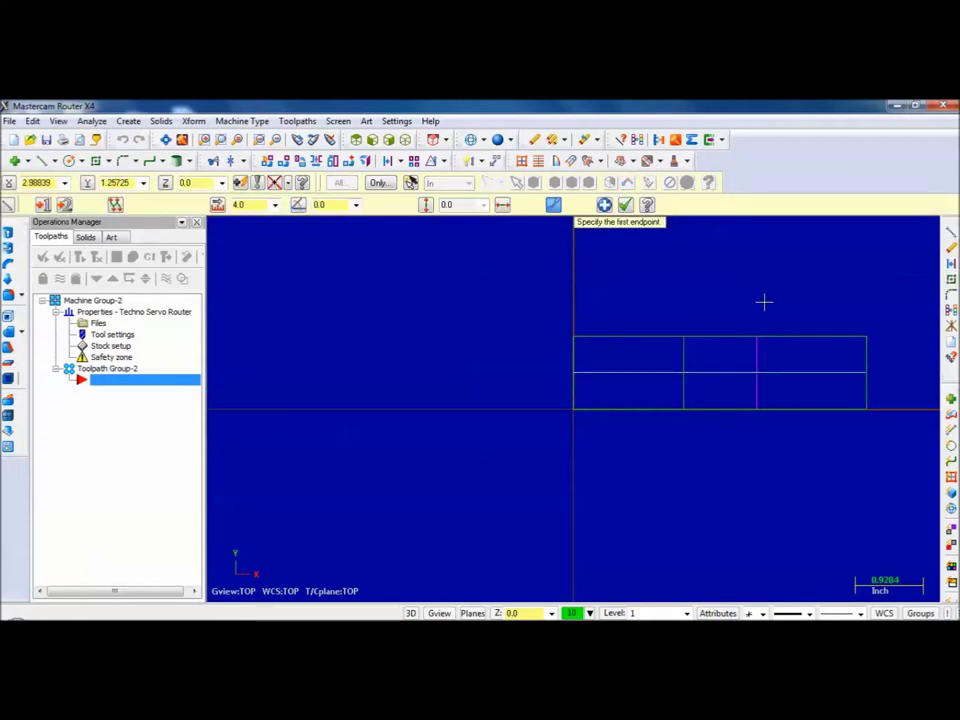
pyautogui.click(625, 205)
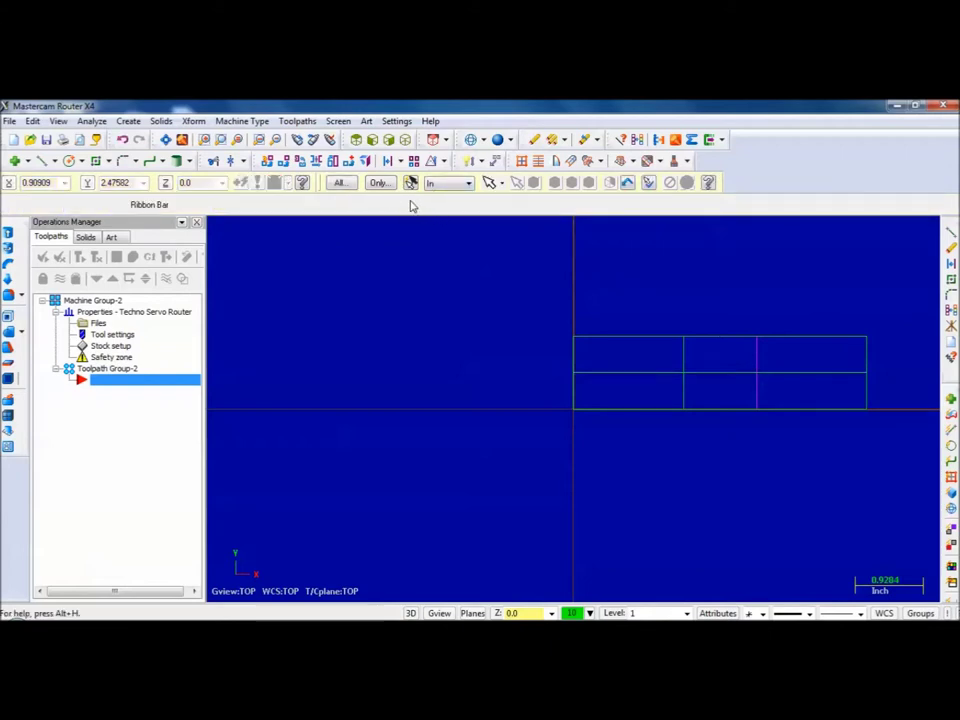
# Offset the middle line 0.25 above and below, then delete the original middle line.
pyautogui.click(194, 121)
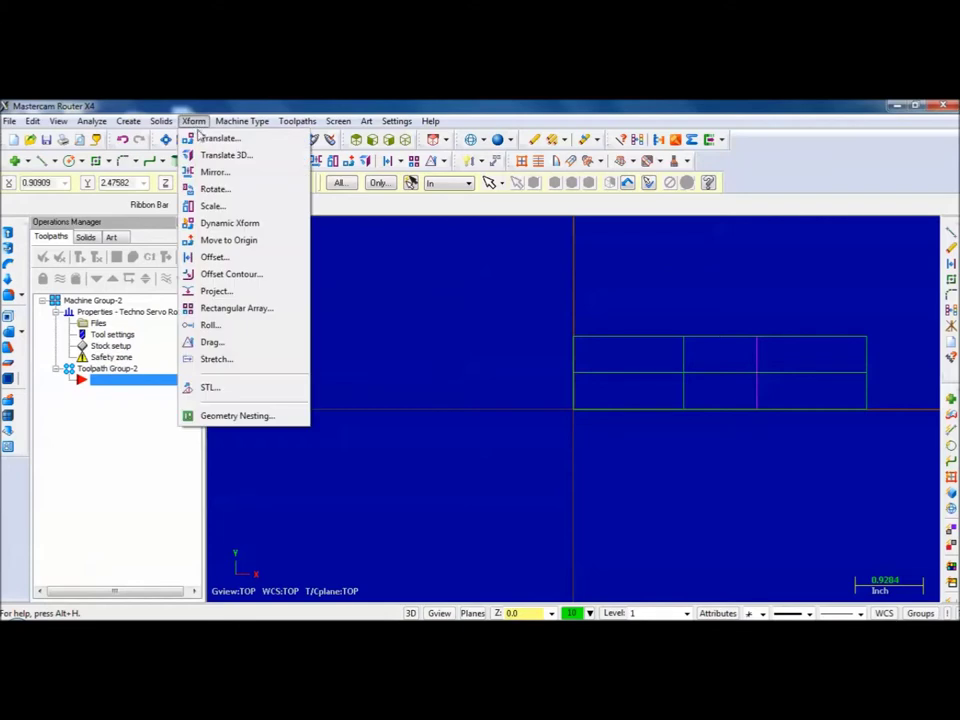
pyautogui.click(216, 258)
pyautogui.click(143, 326)
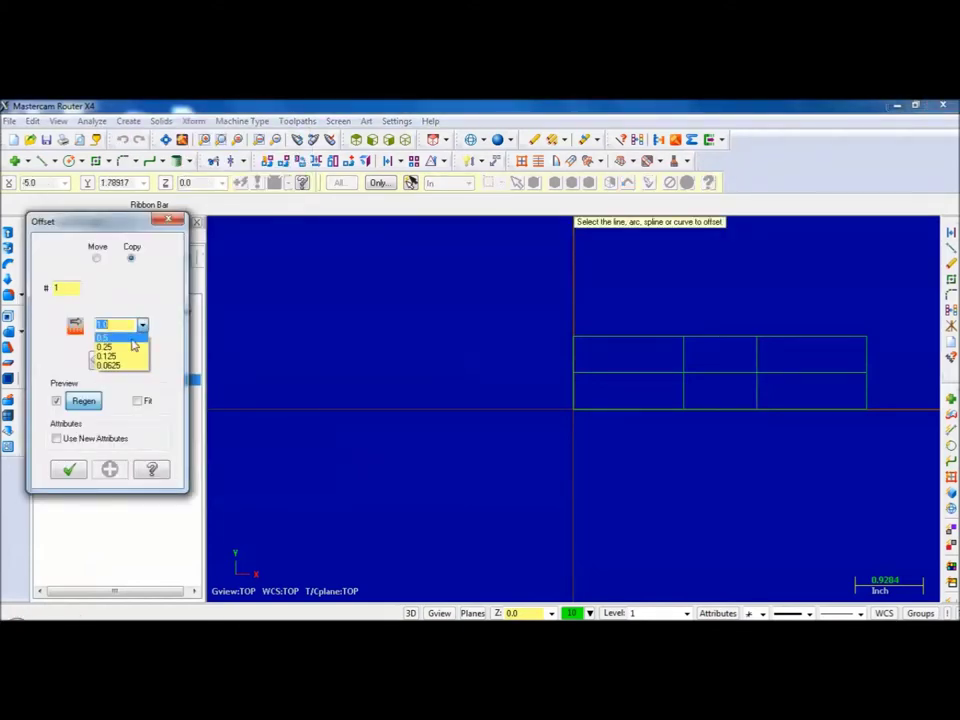
pyautogui.click(118, 349)
pyautogui.click(596, 373)
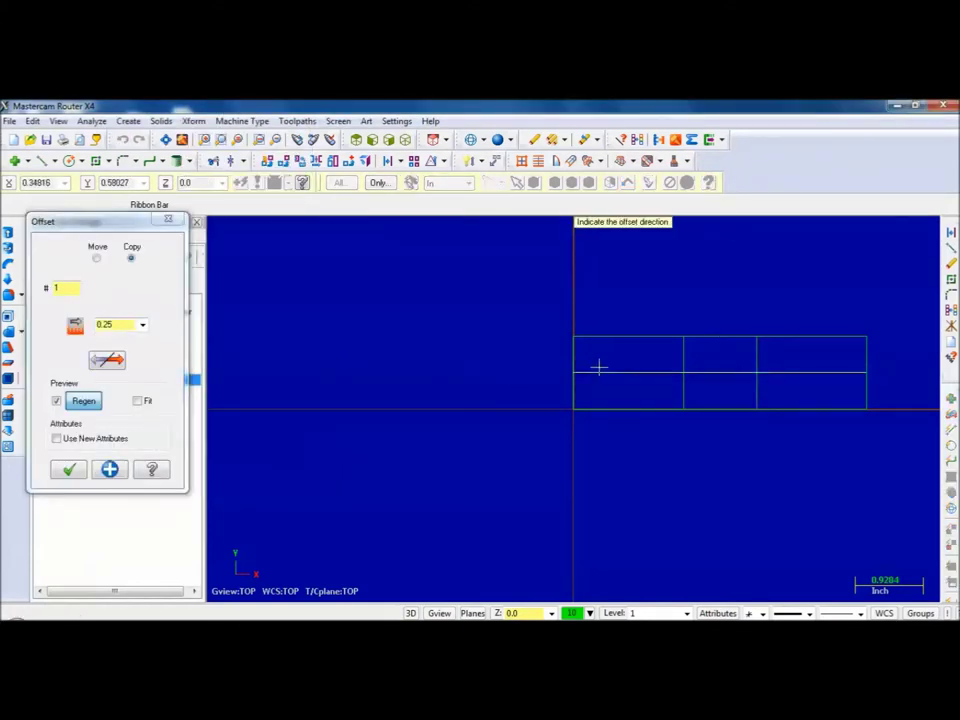
pyautogui.click(602, 358)
pyautogui.click(615, 376)
pyautogui.click(615, 387)
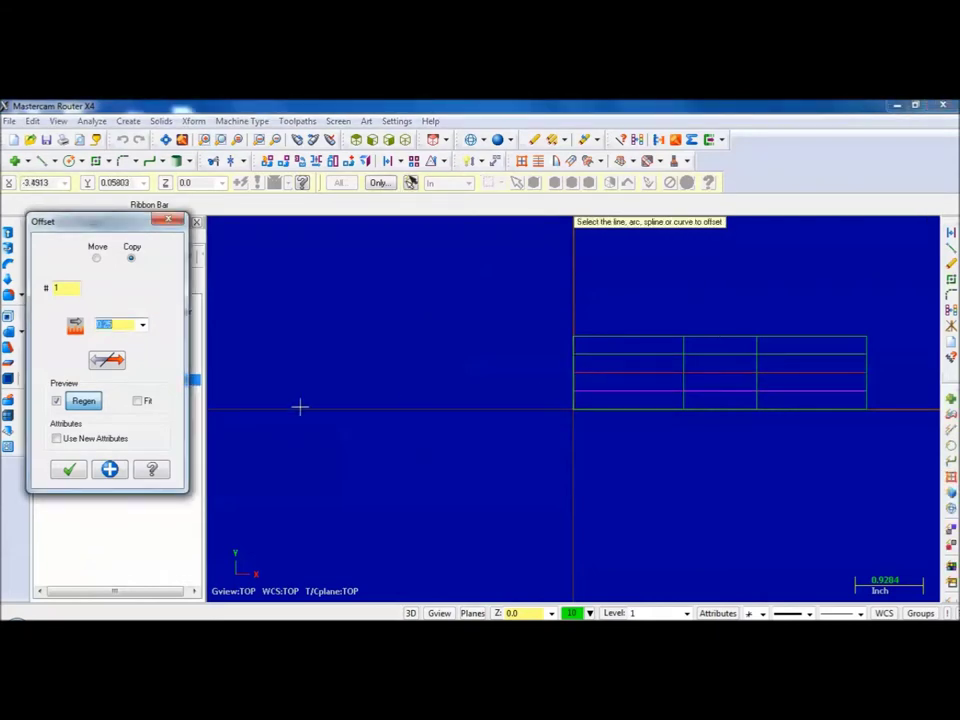
pyautogui.click(71, 469)
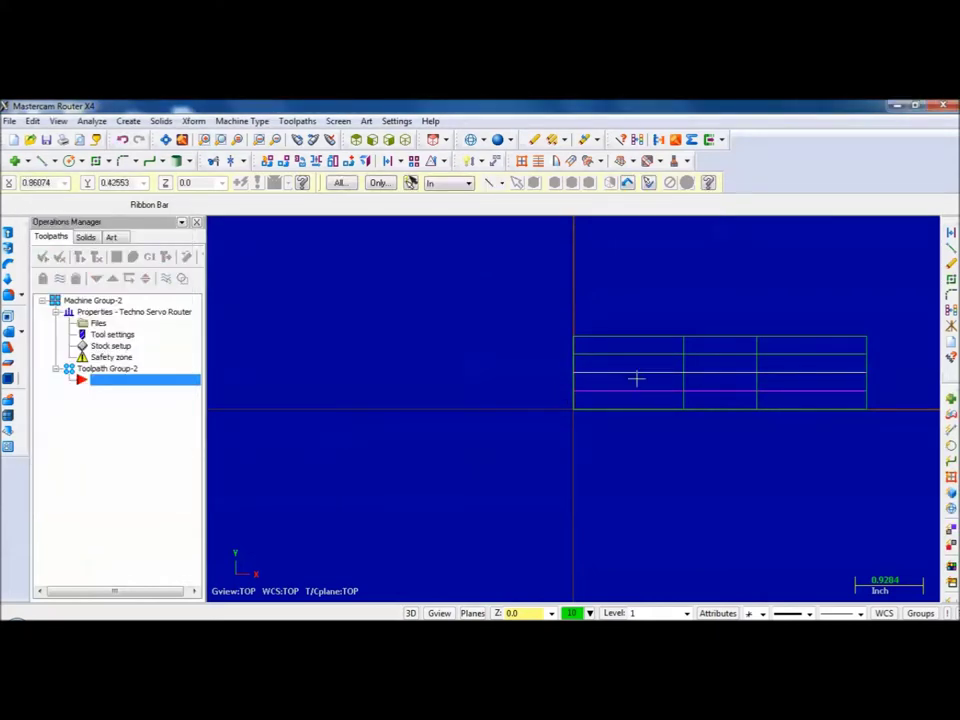
pyautogui.press('Delete')
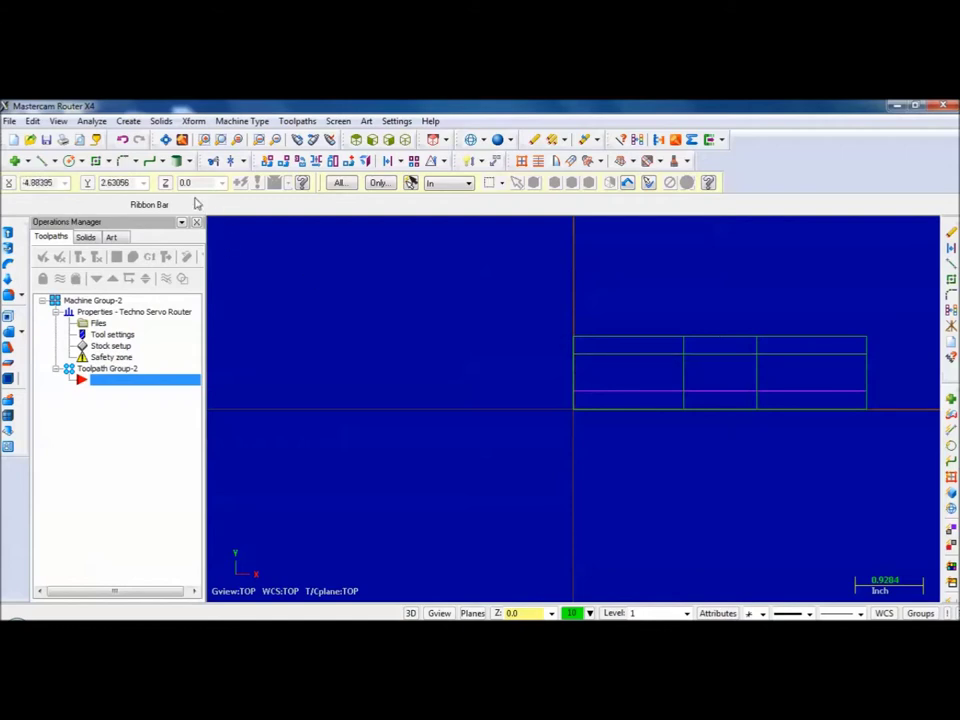
pyautogui.click(127, 162)
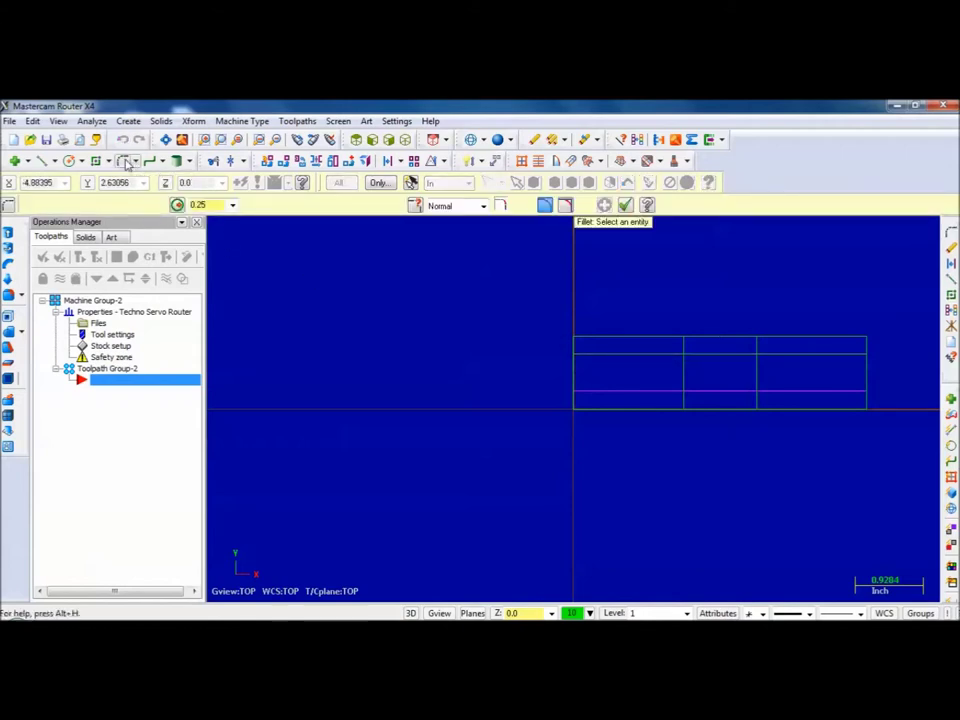
# Fillet all four corners of the 1 × 0.5 slot with a 0.125 radius.
pyautogui.click(232, 205)
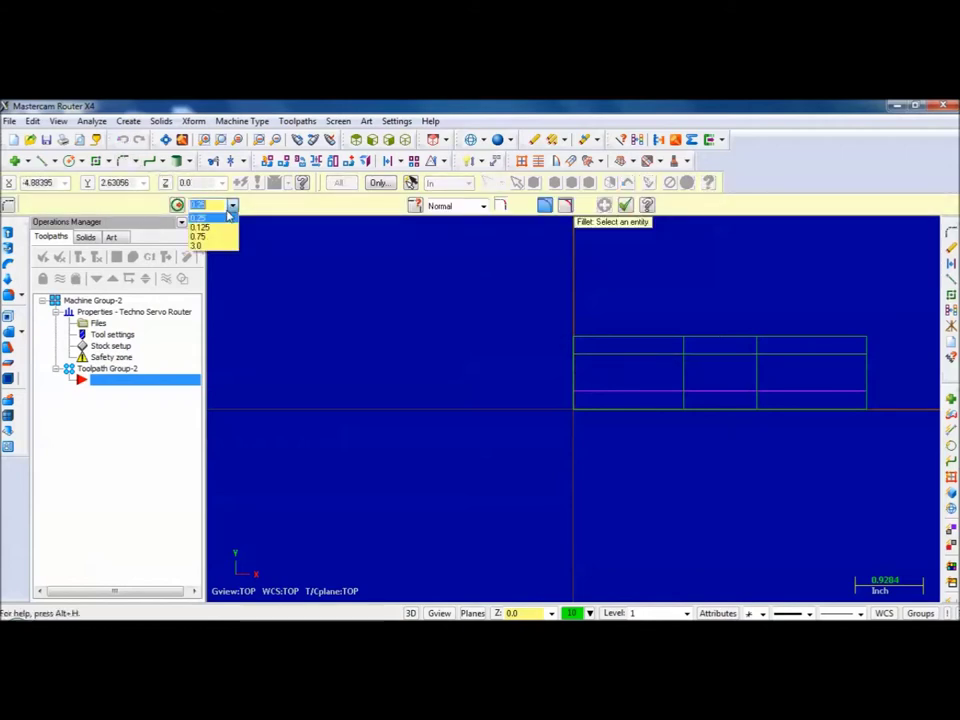
pyautogui.click(200, 229)
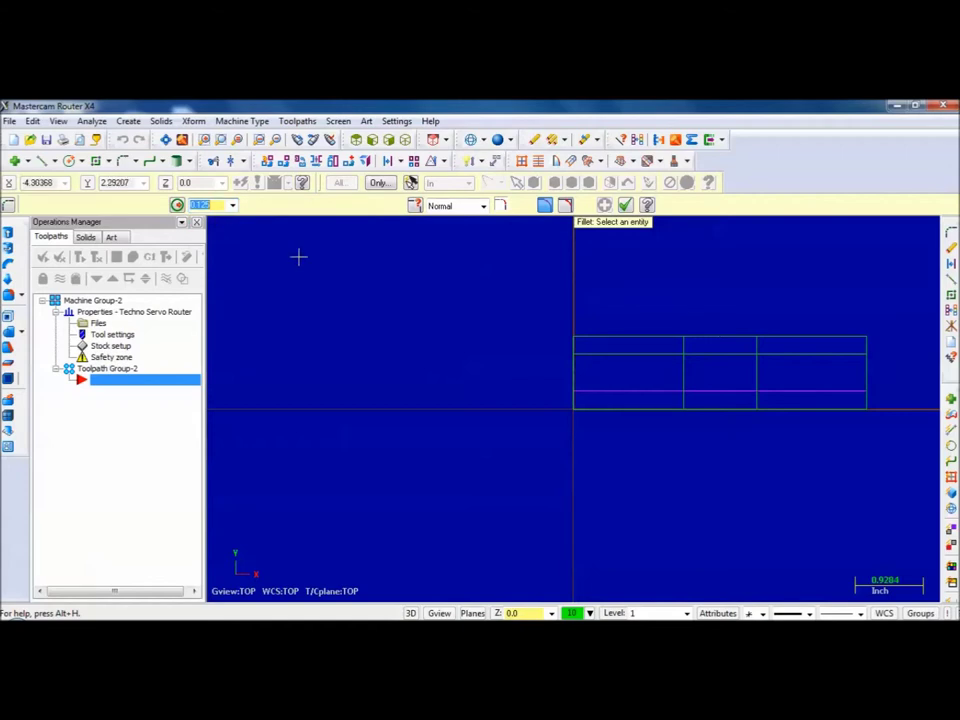
pyautogui.click(692, 374)
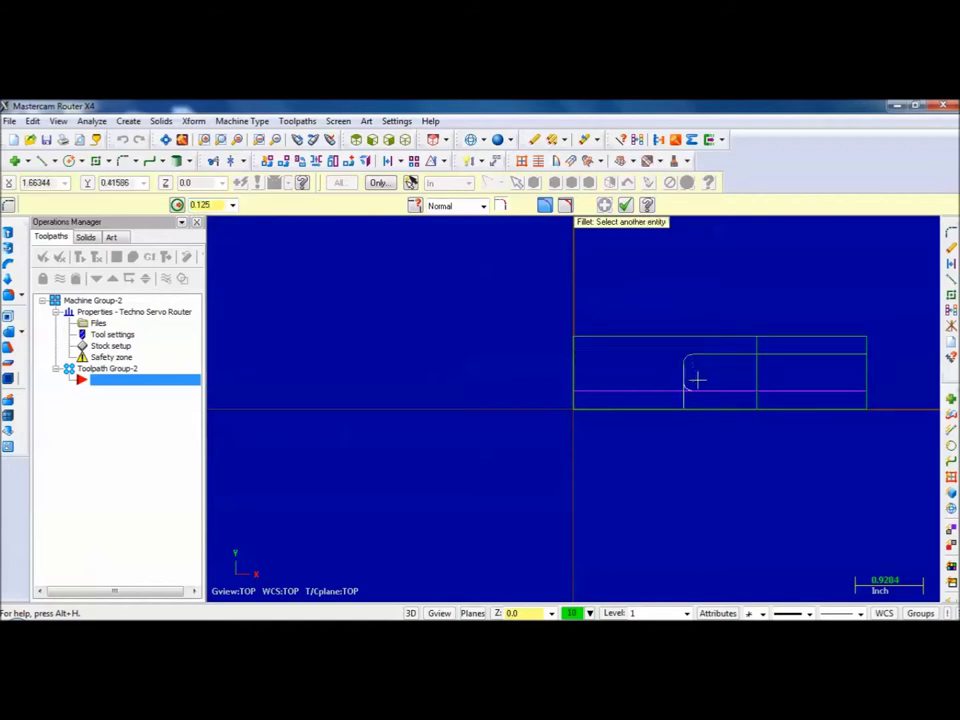
pyautogui.click(700, 389)
pyautogui.click(731, 388)
pyautogui.click(752, 380)
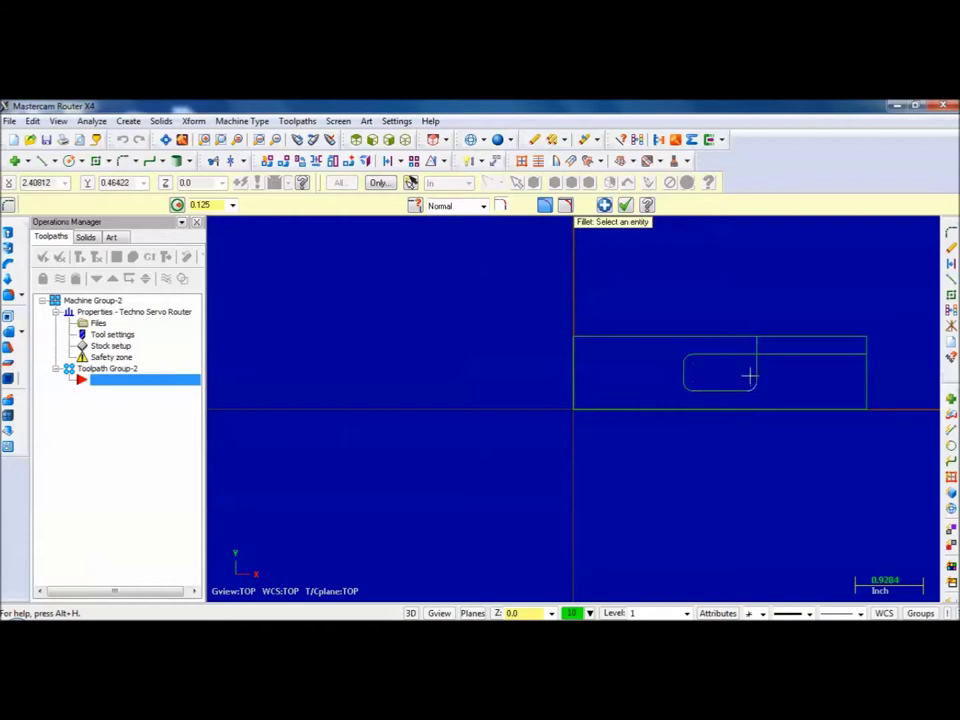
pyautogui.click(750, 368)
pyautogui.click(738, 360)
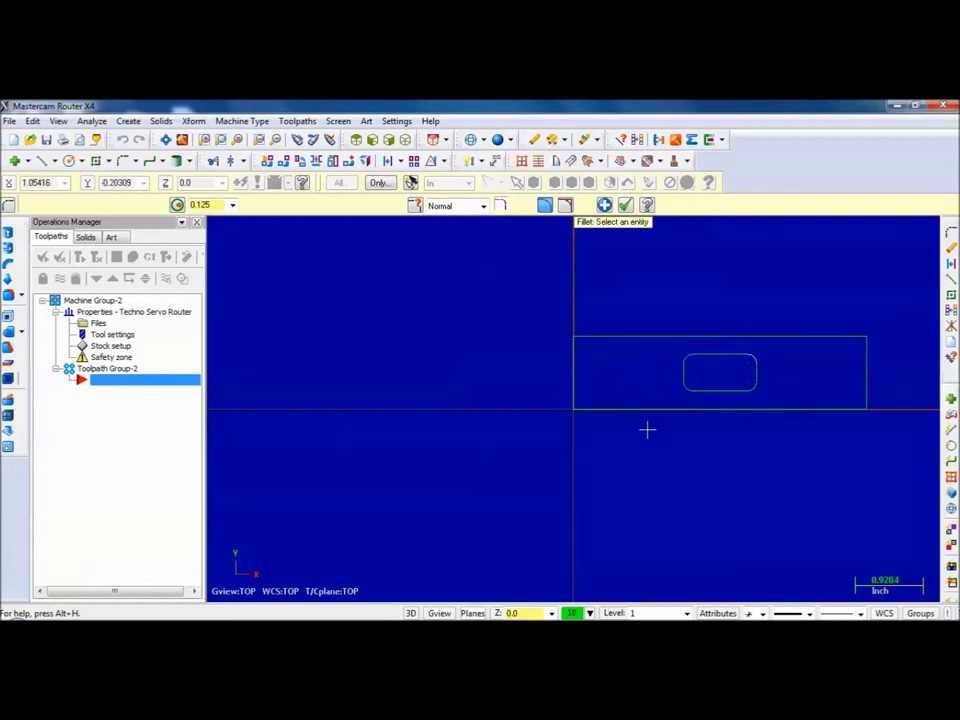
pyautogui.scroll(-4, 550, 348)
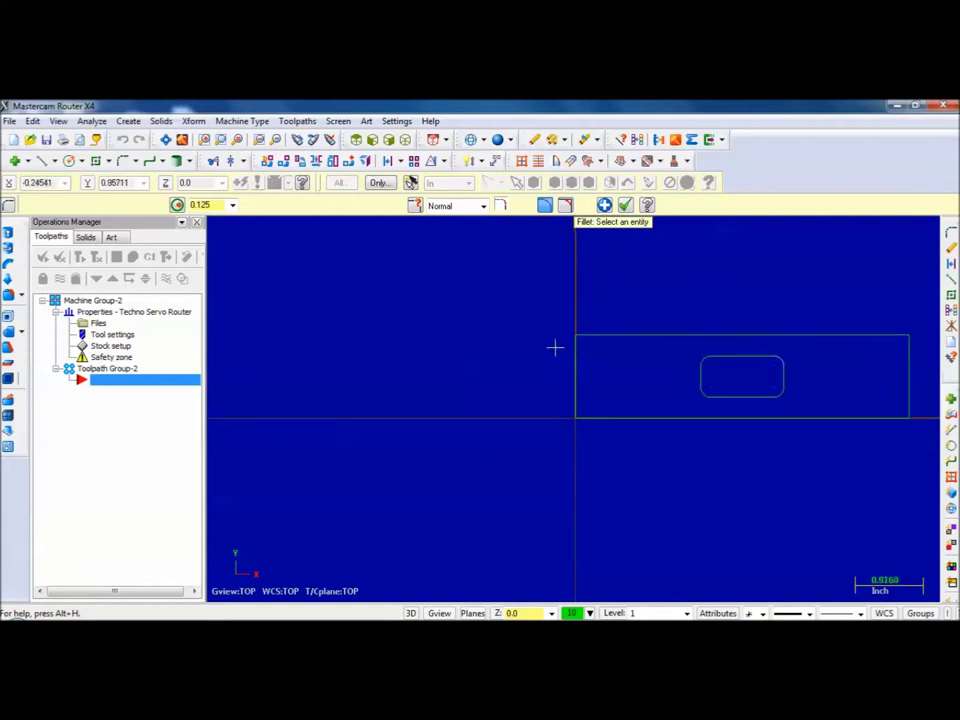
pyautogui.scroll(-2, 540, 349)
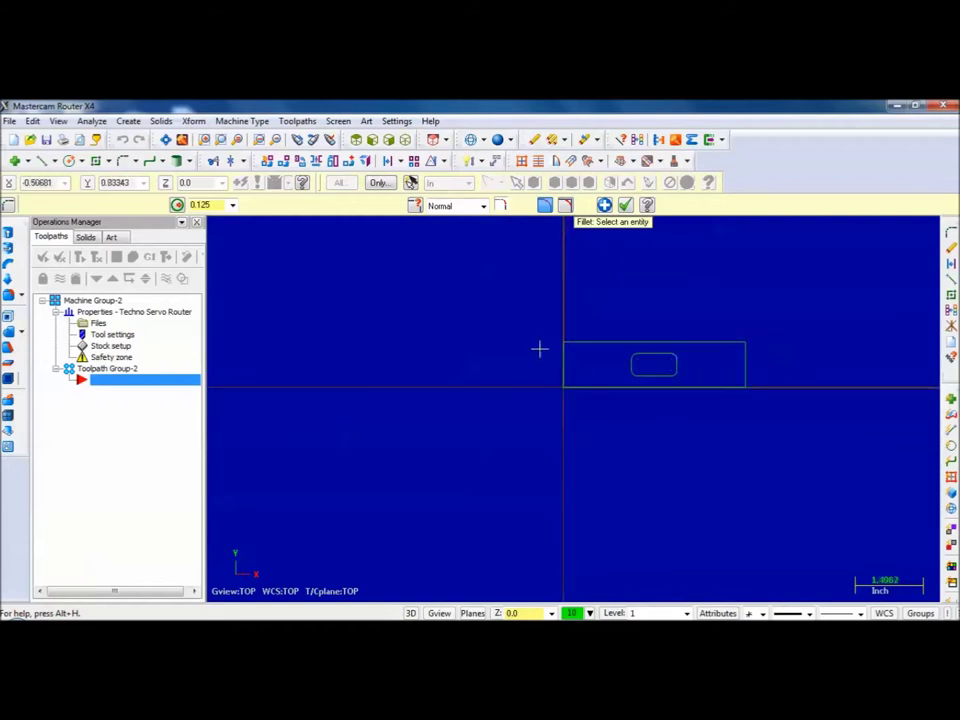
pyautogui.click(625, 204)
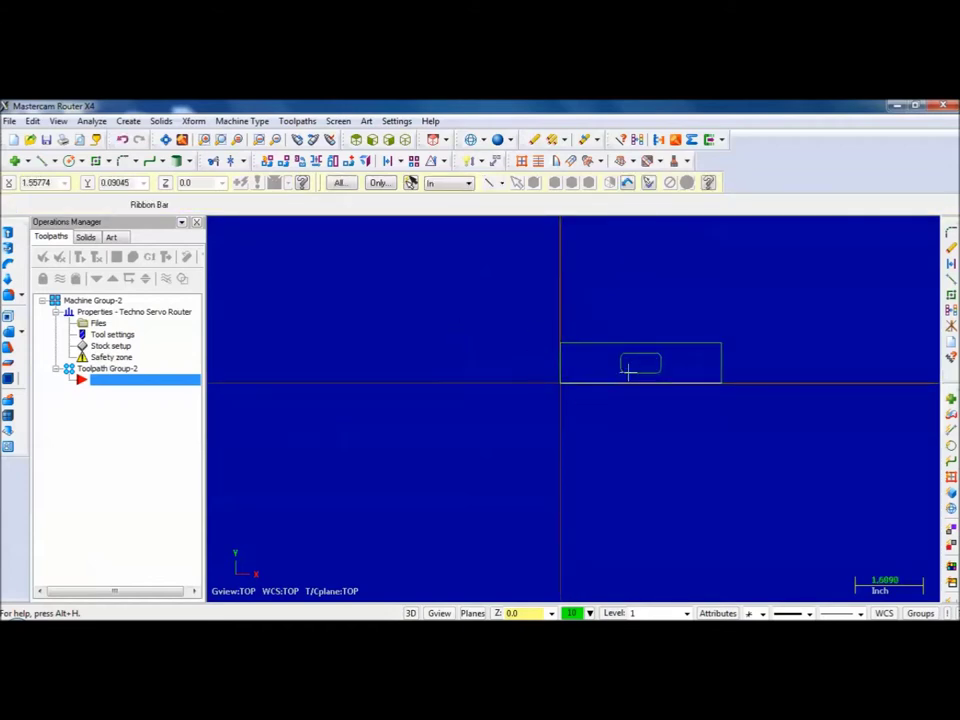
# Copy the rectangle and rounded slot directly above, using the top-left corner as base point.
pyautogui.click(193, 121)
pyautogui.click(212, 342)
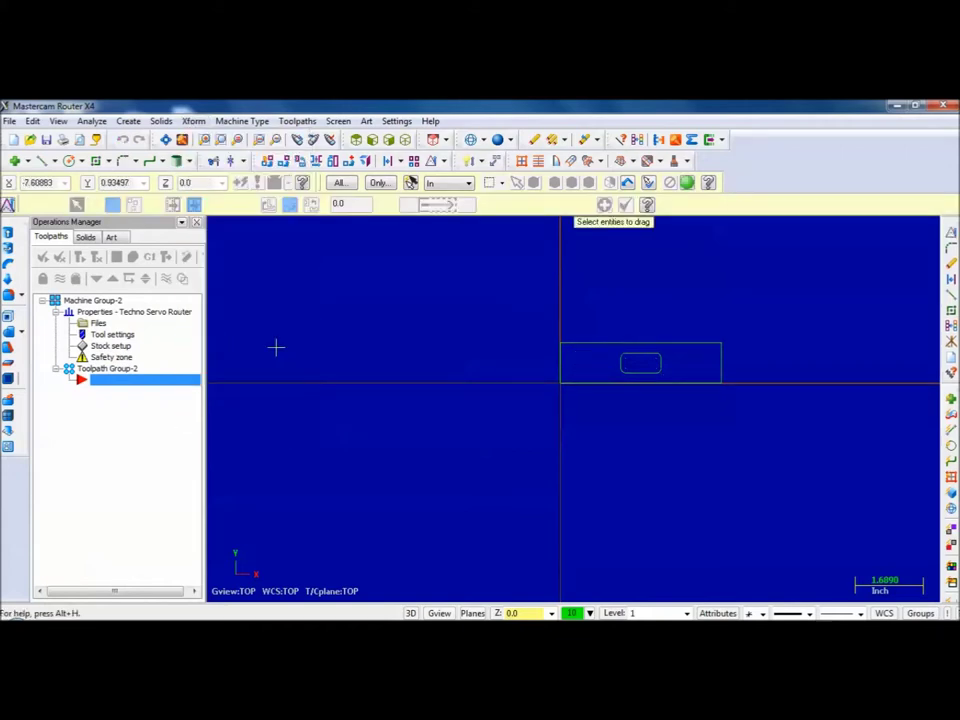
pyautogui.moveTo(541, 326); pyautogui.dragTo(744, 418)
pyautogui.click(687, 183)
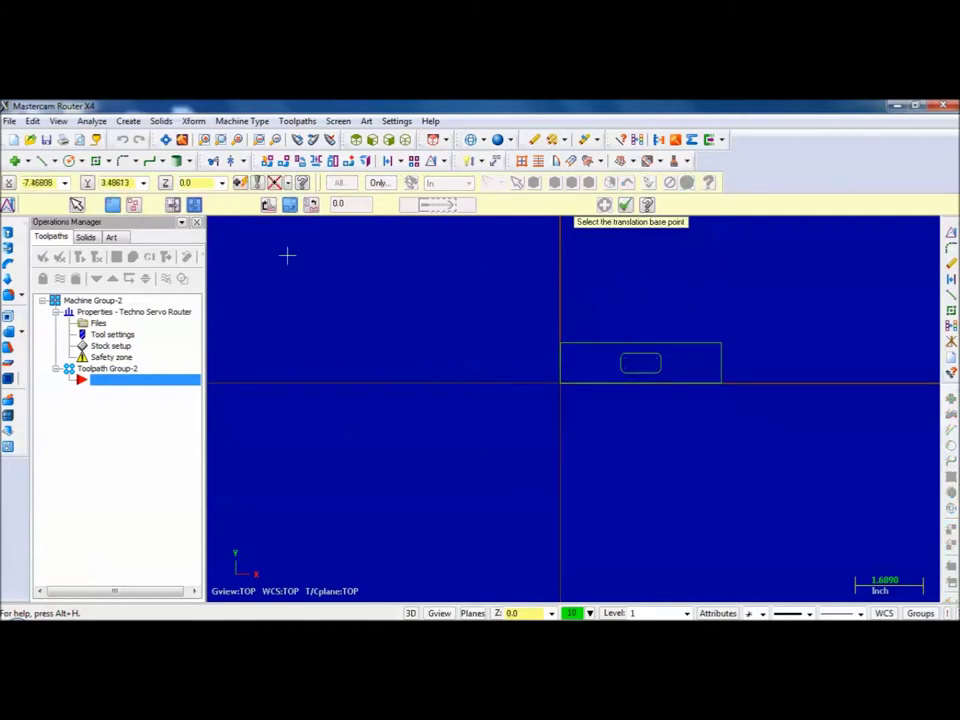
pyautogui.click(561, 343)
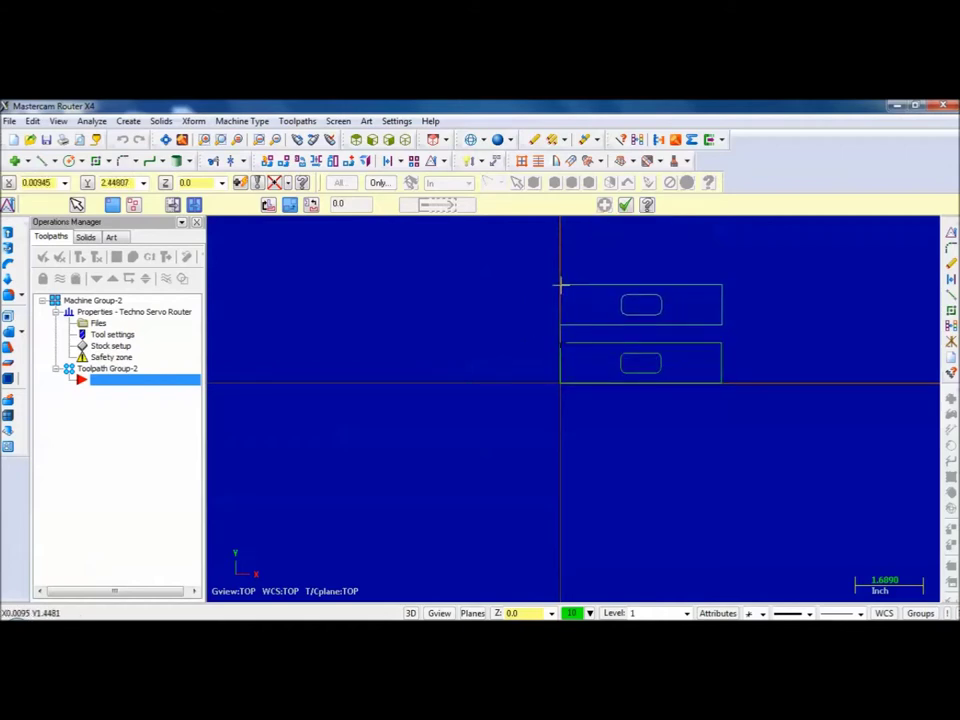
pyautogui.click(561, 286)
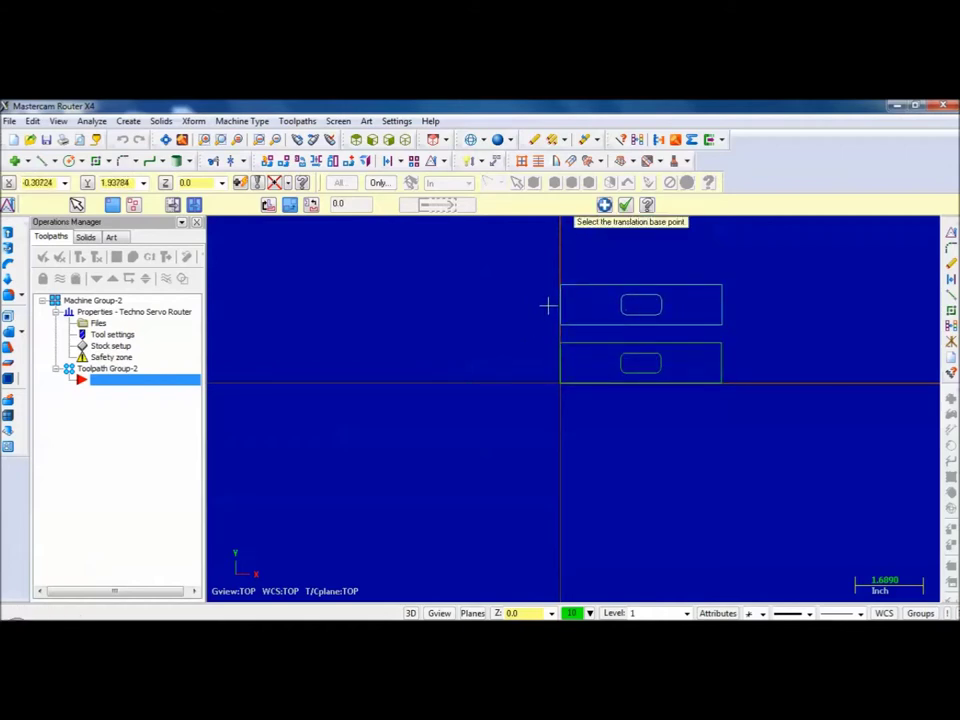
pyautogui.press('Escape')
pyautogui.hotkey('alt', 'F1')
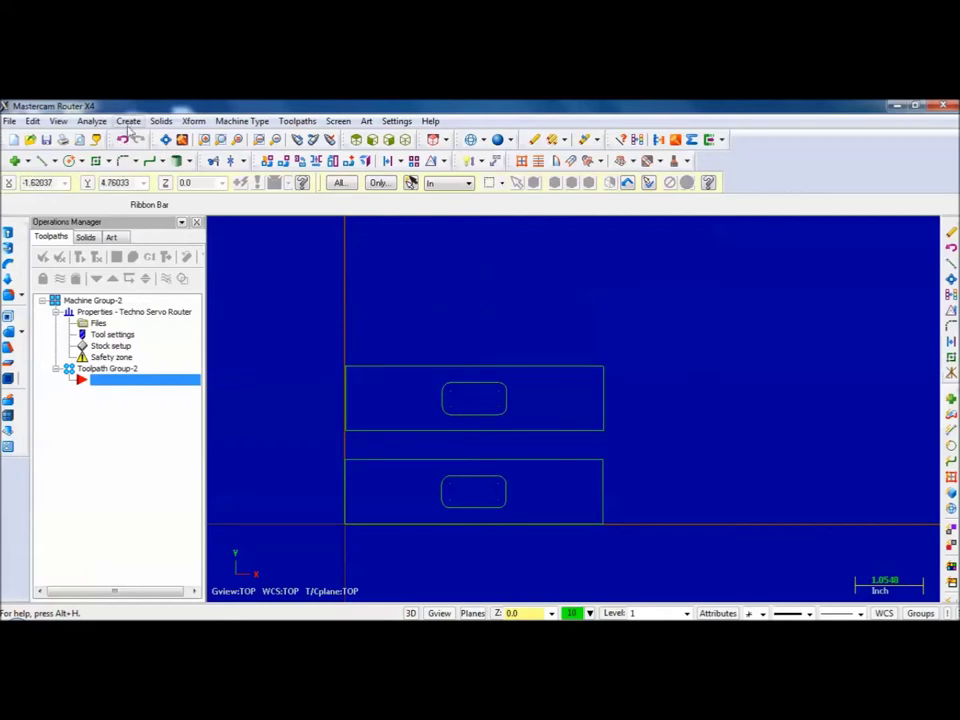
# Draw a vertical line through the upper piece from its top-edge midpoint to the bottom edge.
pyautogui.click(129, 122)
pyautogui.moveTo(142, 155)
pyautogui.click(277, 155)
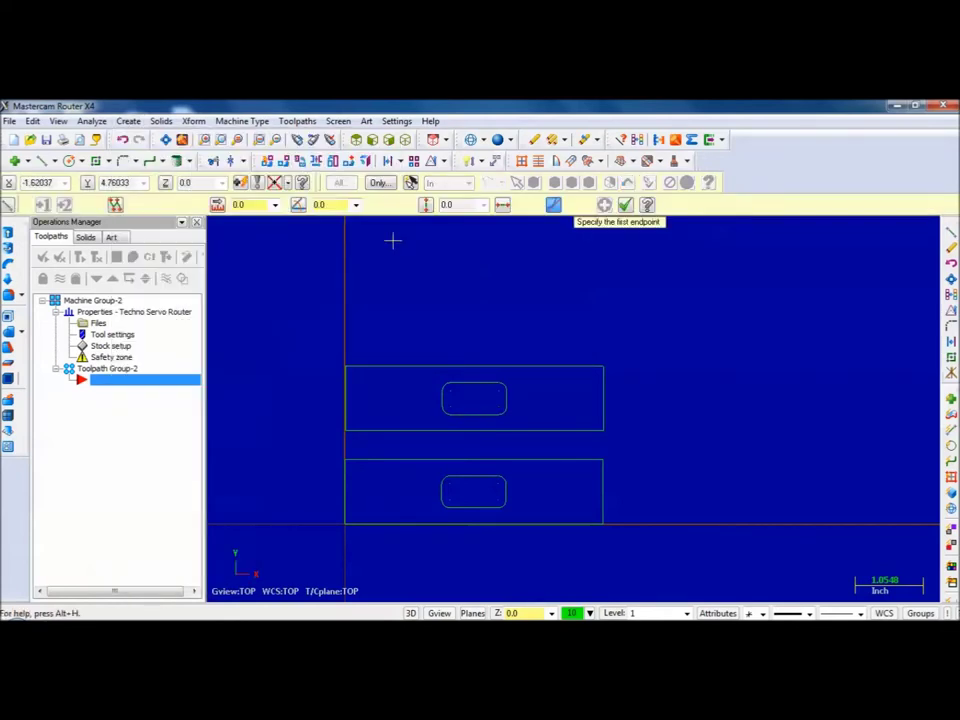
pyautogui.click(472, 368)
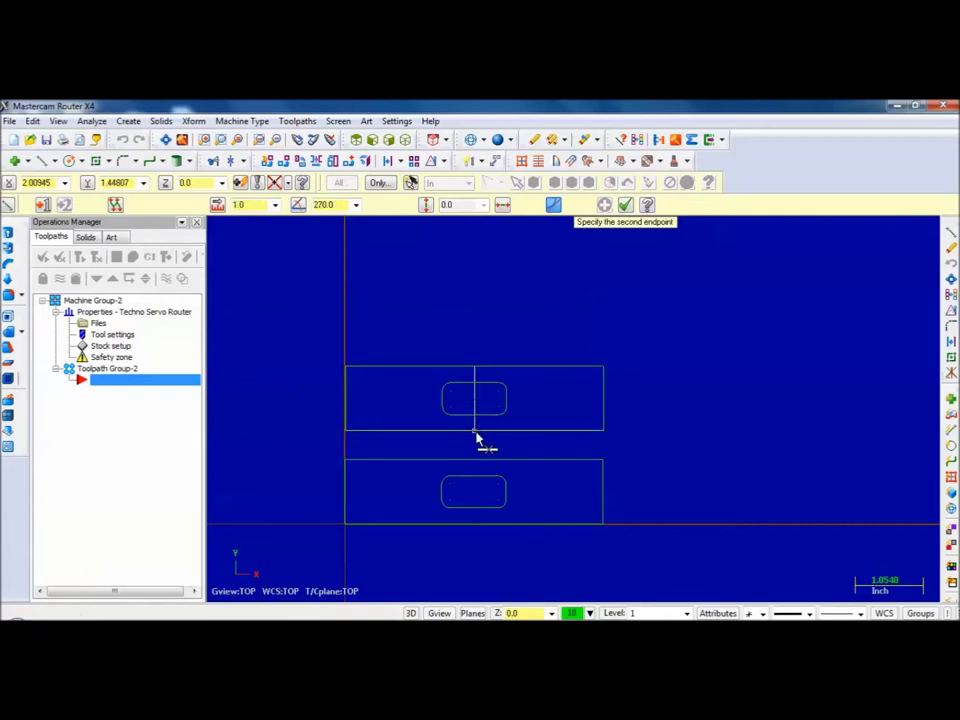
pyautogui.click(477, 429)
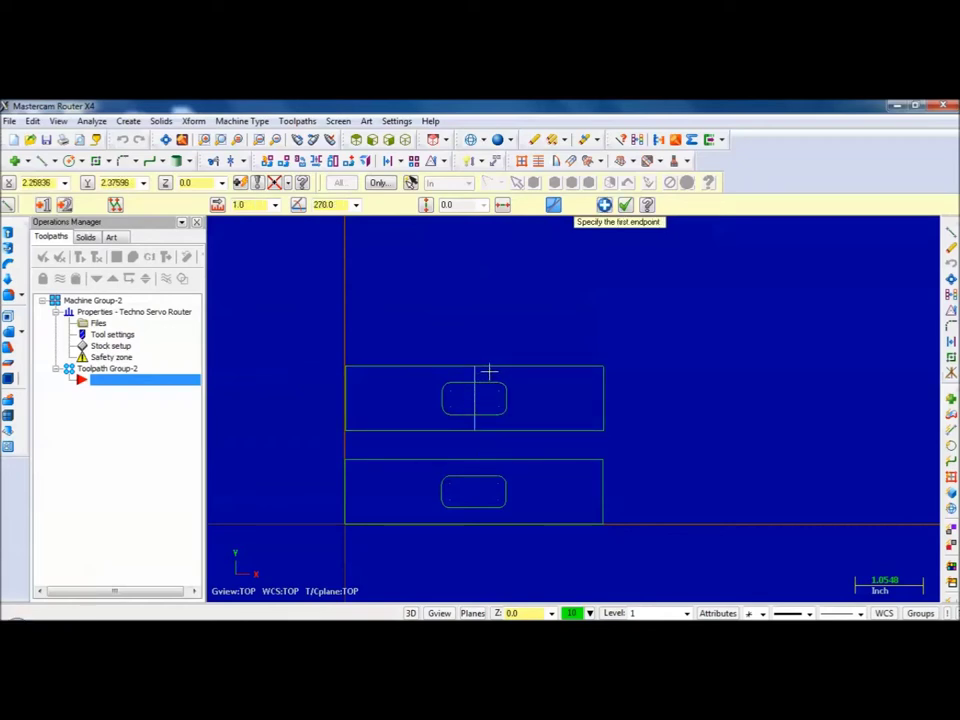
pyautogui.click(625, 205)
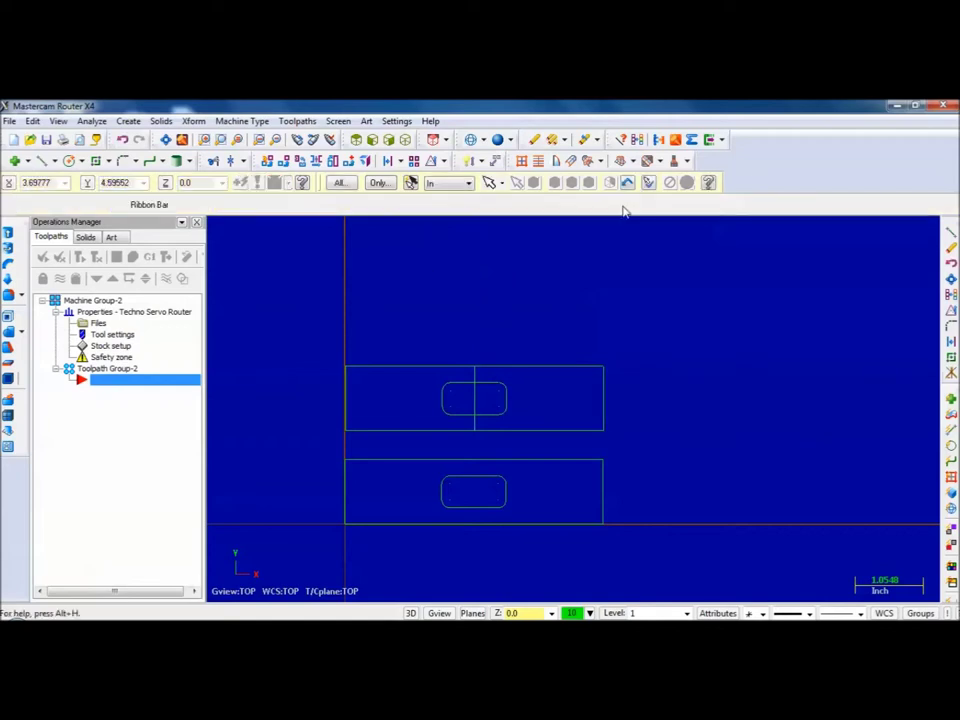
# Offset the vertical line 0.25 to both sides, keeping the new lines.
pyautogui.click(193, 121)
pyautogui.click(214, 257)
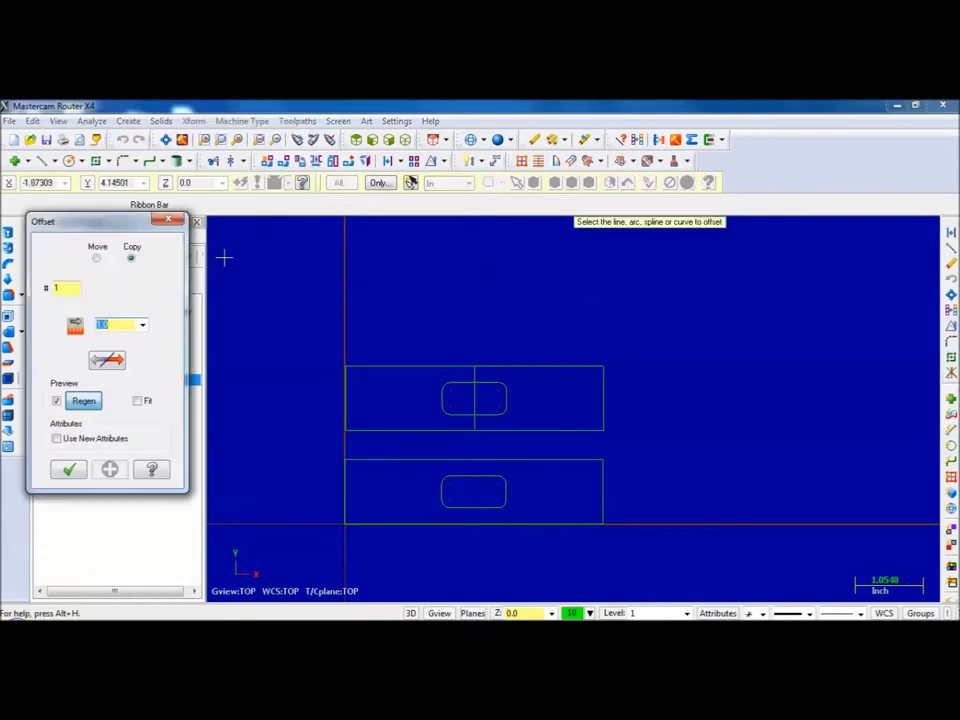
pyautogui.click(143, 327)
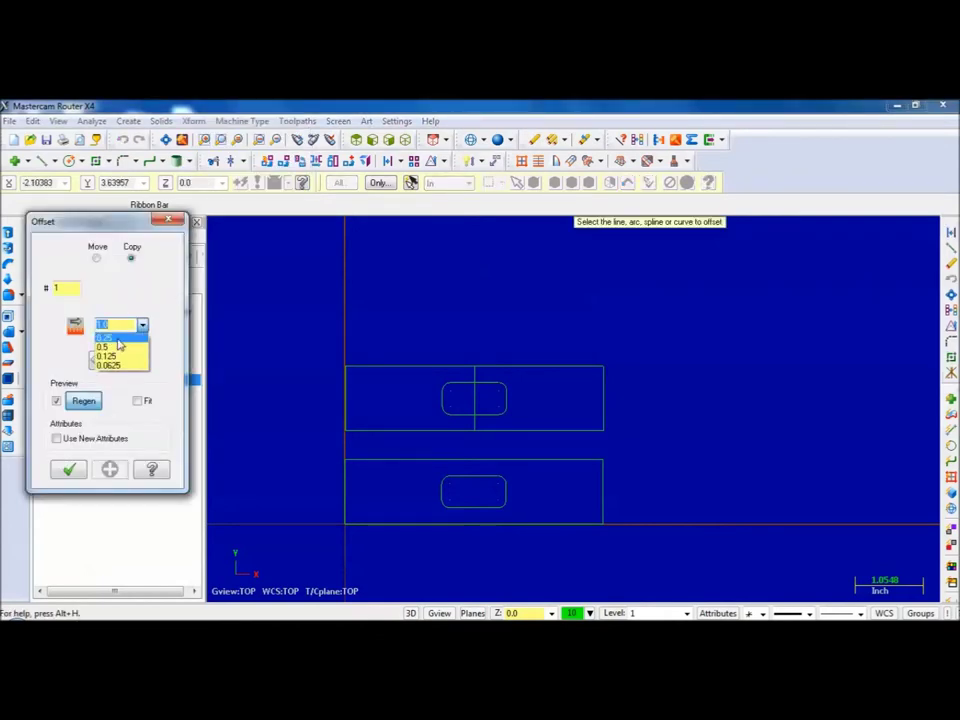
pyautogui.click(104, 338)
pyautogui.click(477, 396)
pyautogui.click(482, 396)
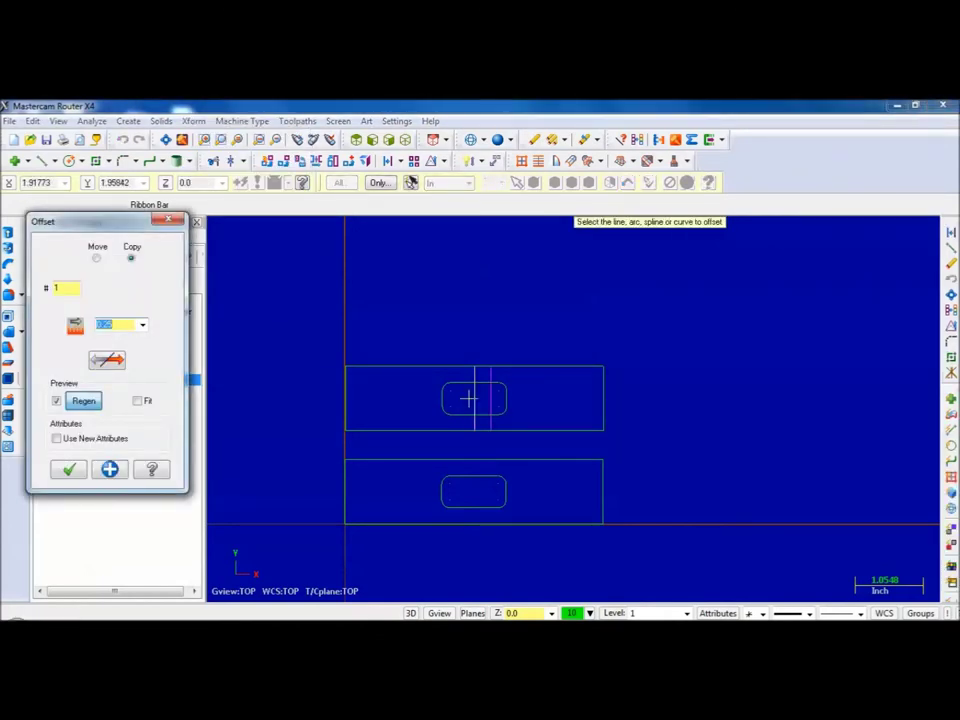
pyautogui.click(472, 396)
pyautogui.click(457, 394)
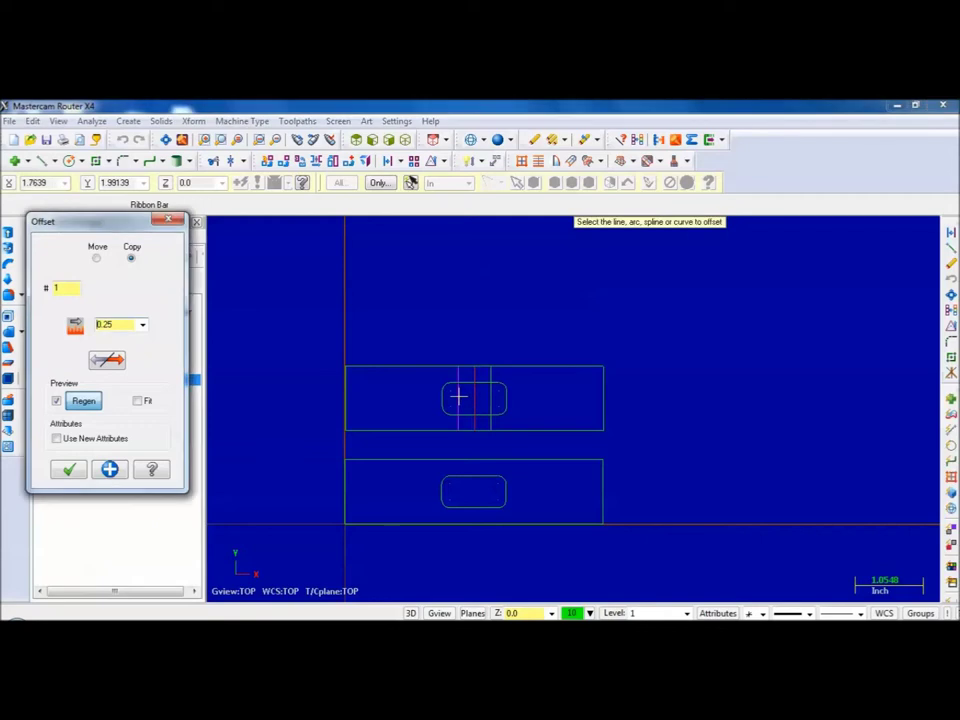
pyautogui.click(70, 470)
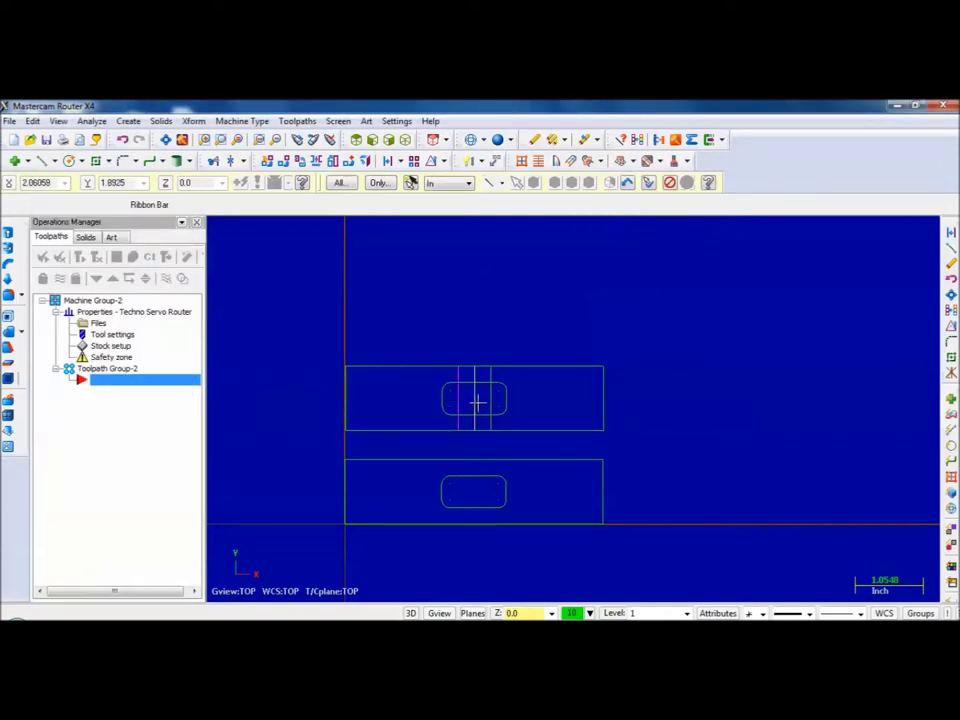
# Delete the centre line and trim the slot's top segment and vertical line between the offsets.
pyautogui.click(493, 418)
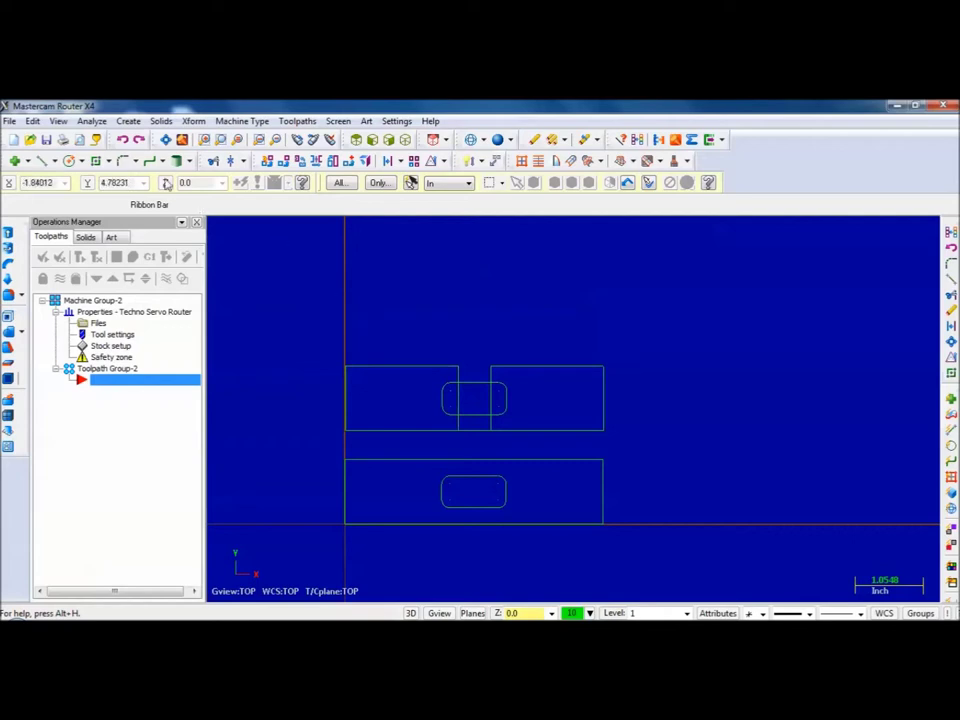
pyautogui.click(213, 161)
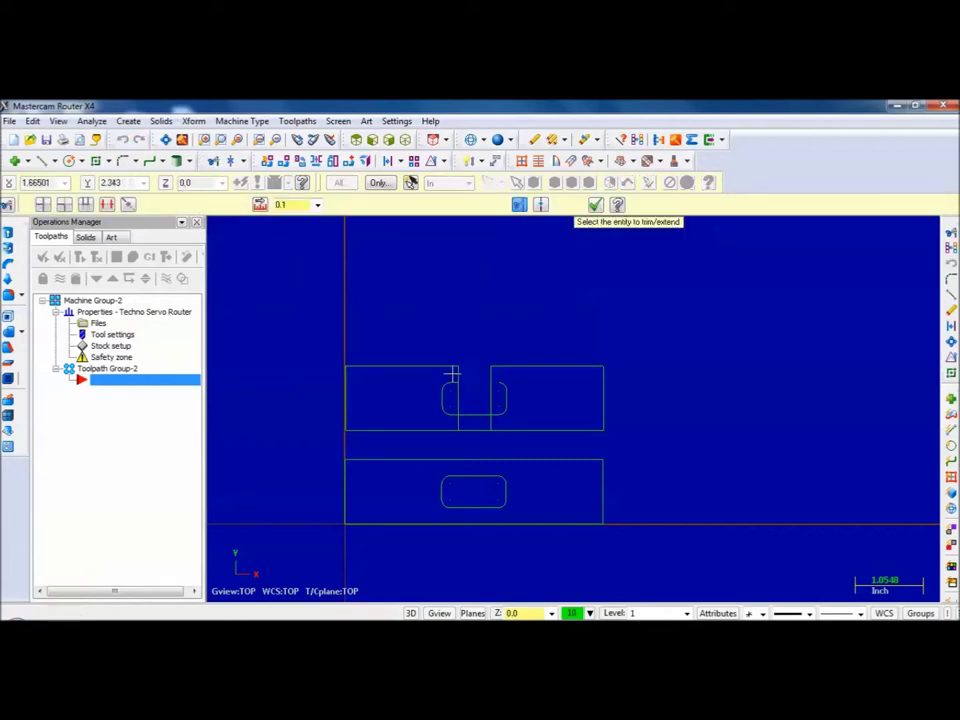
pyautogui.click(480, 384)
pyautogui.click(495, 378)
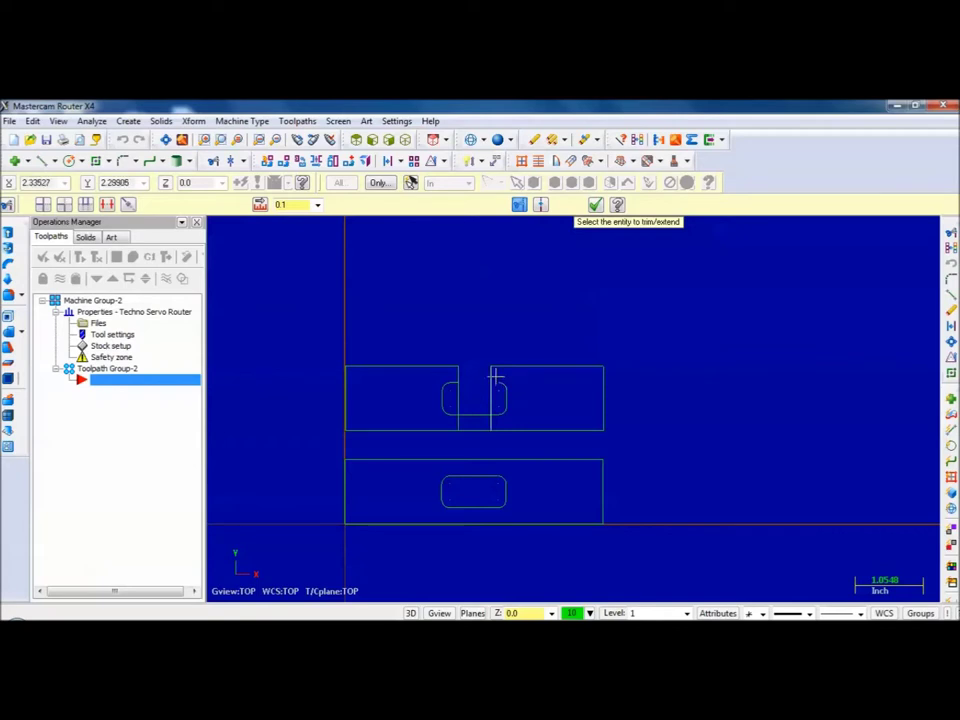
pyautogui.click(595, 205)
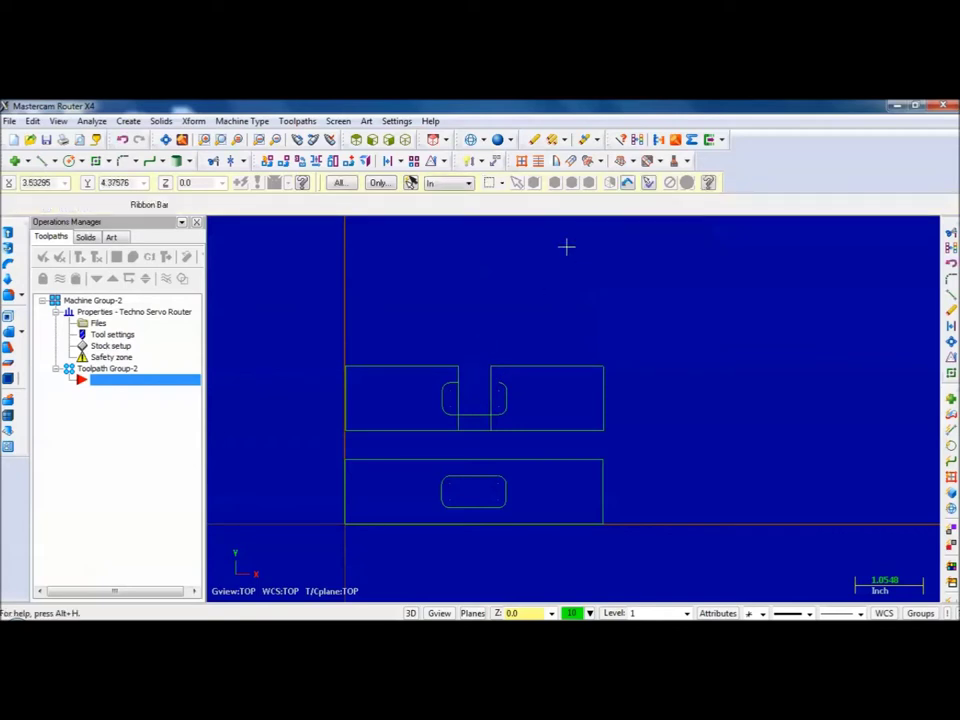
# Draw a short line across the slot top between the two offset lines.
pyautogui.click(951, 281)
pyautogui.click(498, 386)
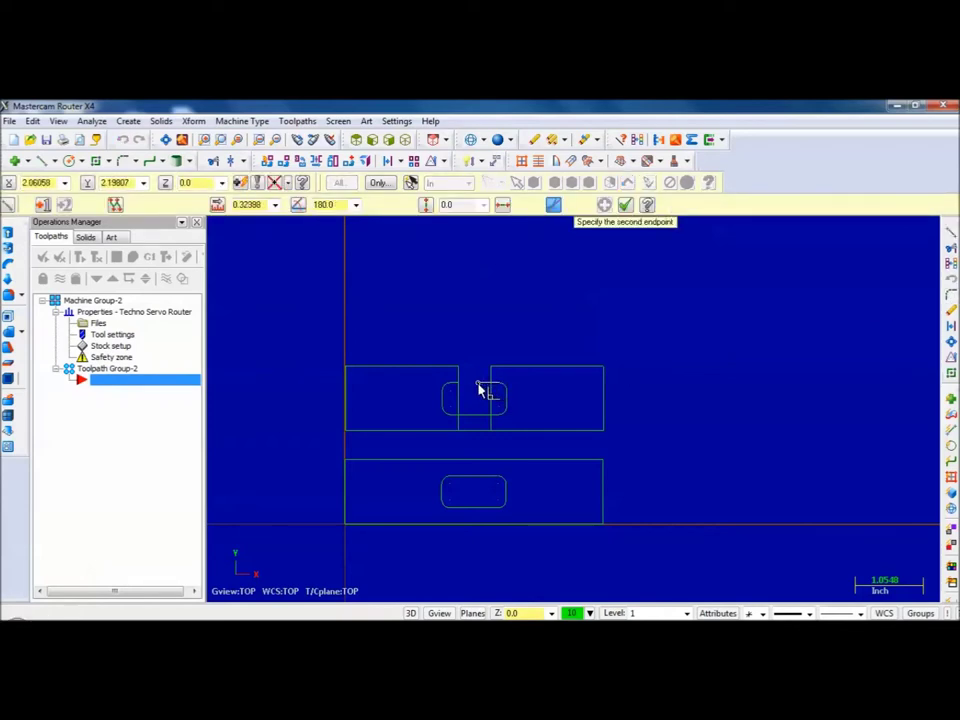
pyautogui.click(476, 383)
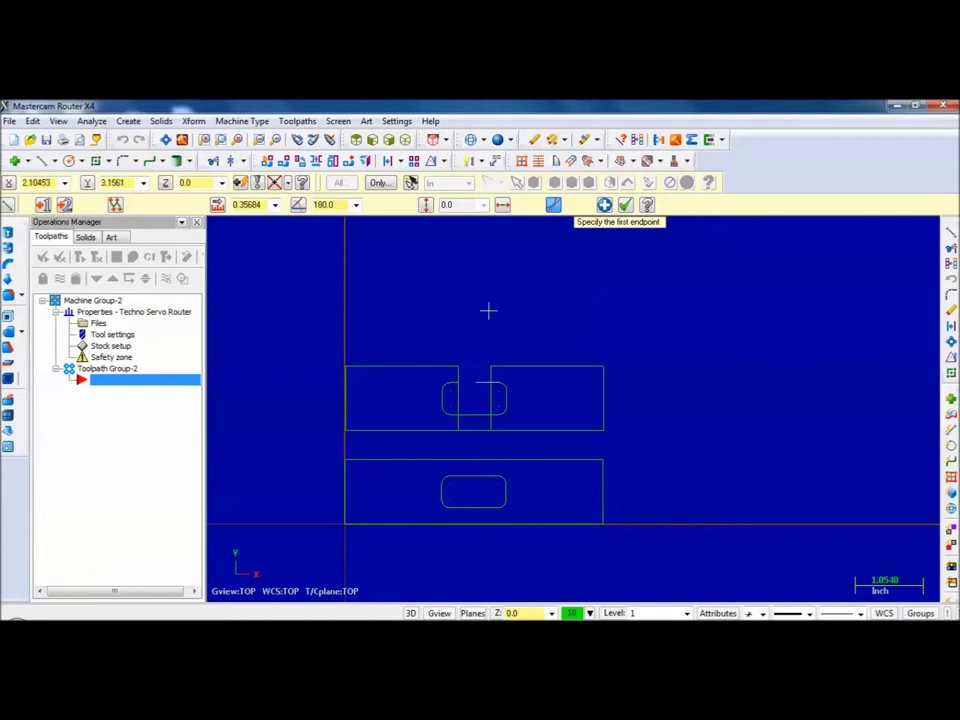
pyautogui.click(625, 205)
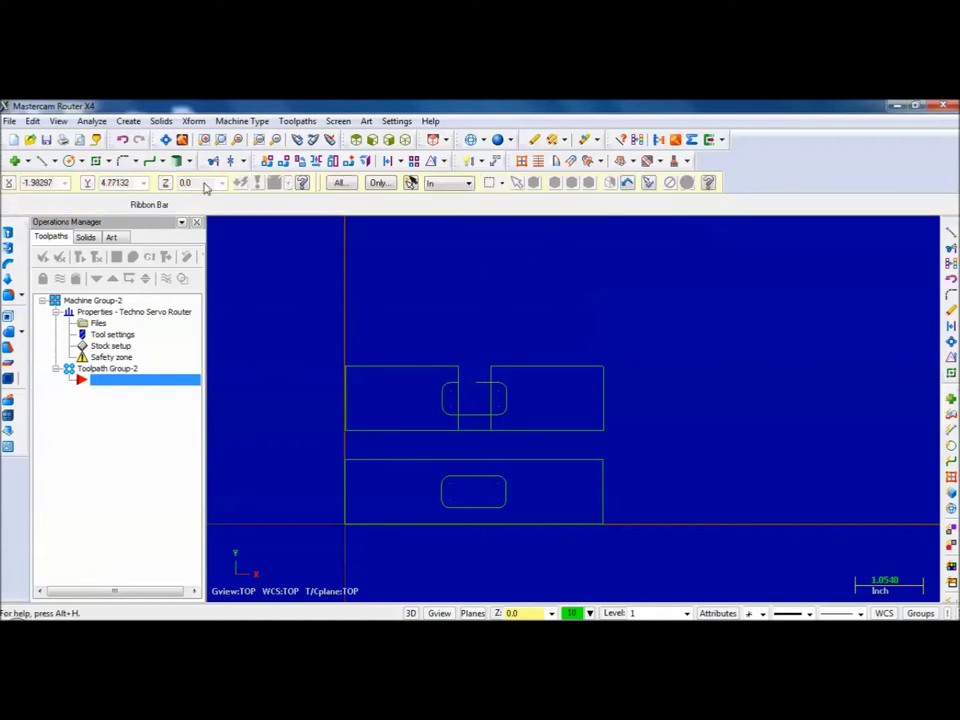
pyautogui.click(222, 141)
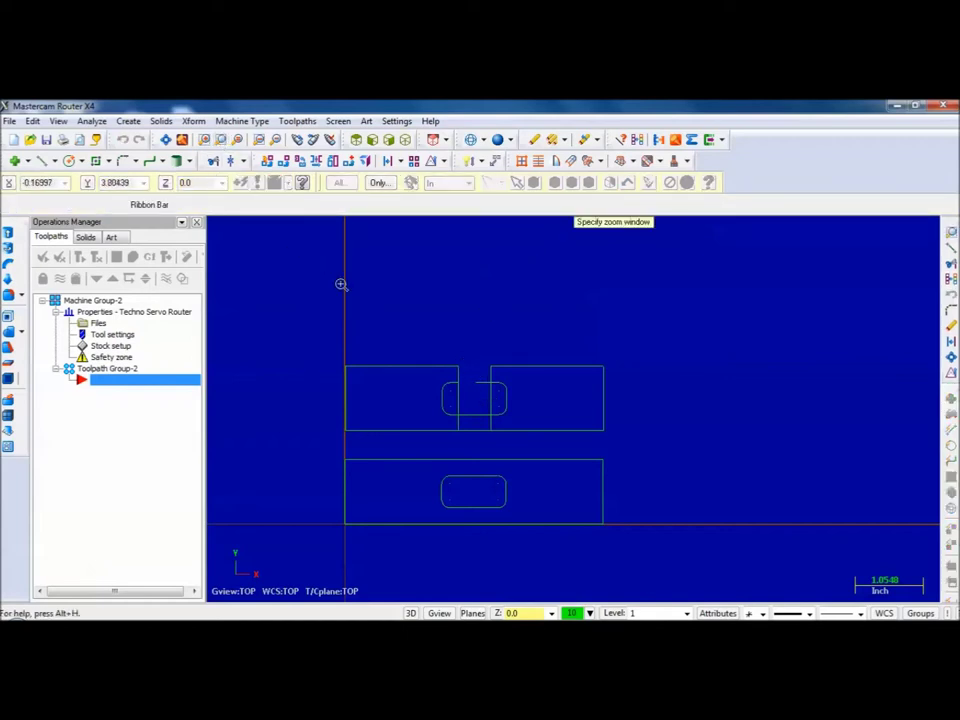
# Trim the top-edge segment and the notch lines below the slot top, leaving a 0.5-inch notch.
pyautogui.click(401, 339)
pyautogui.click(530, 424)
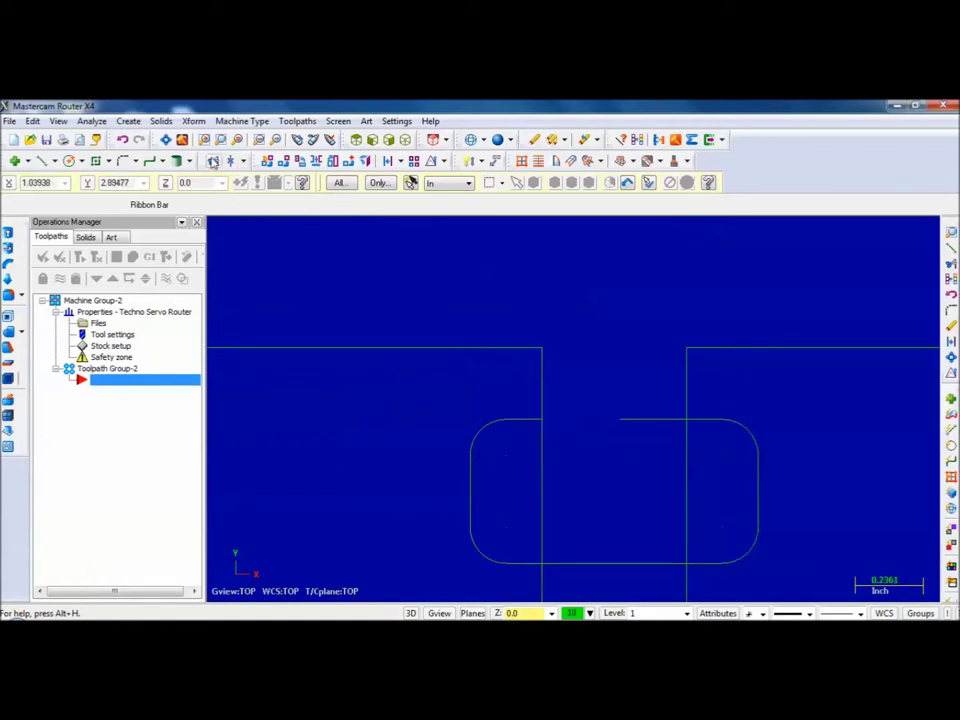
pyautogui.click(231, 161)
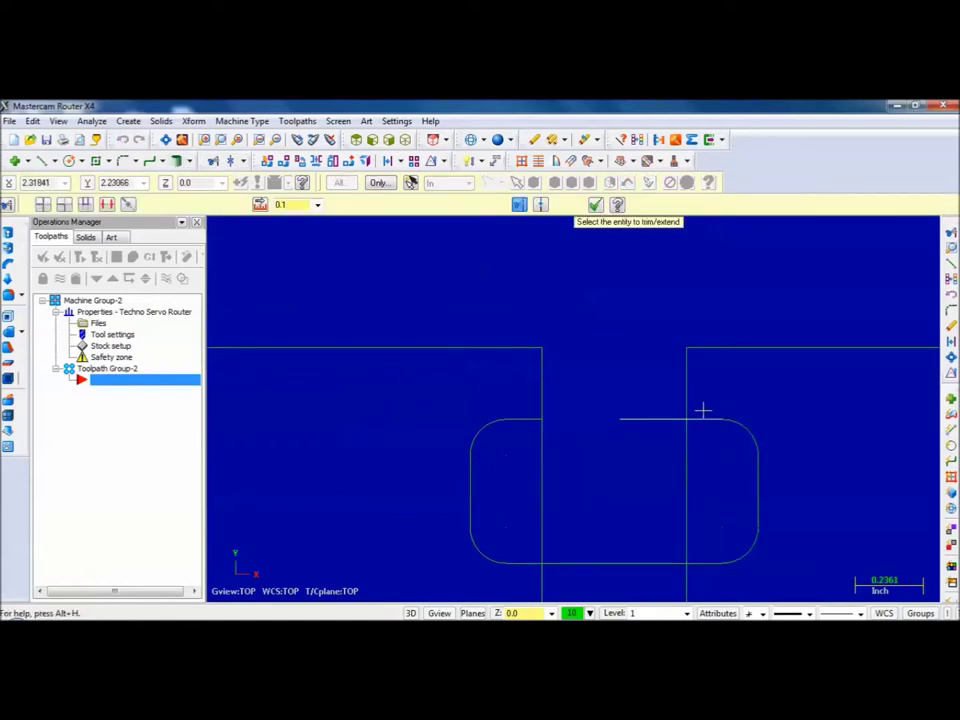
pyautogui.click(694, 398)
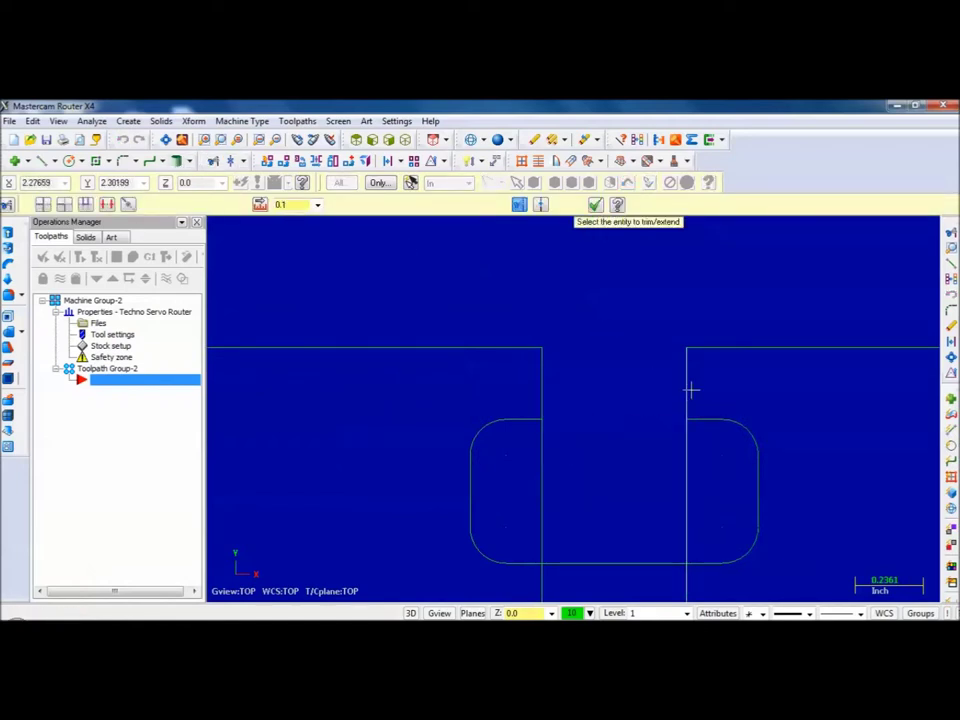
pyautogui.click(698, 412)
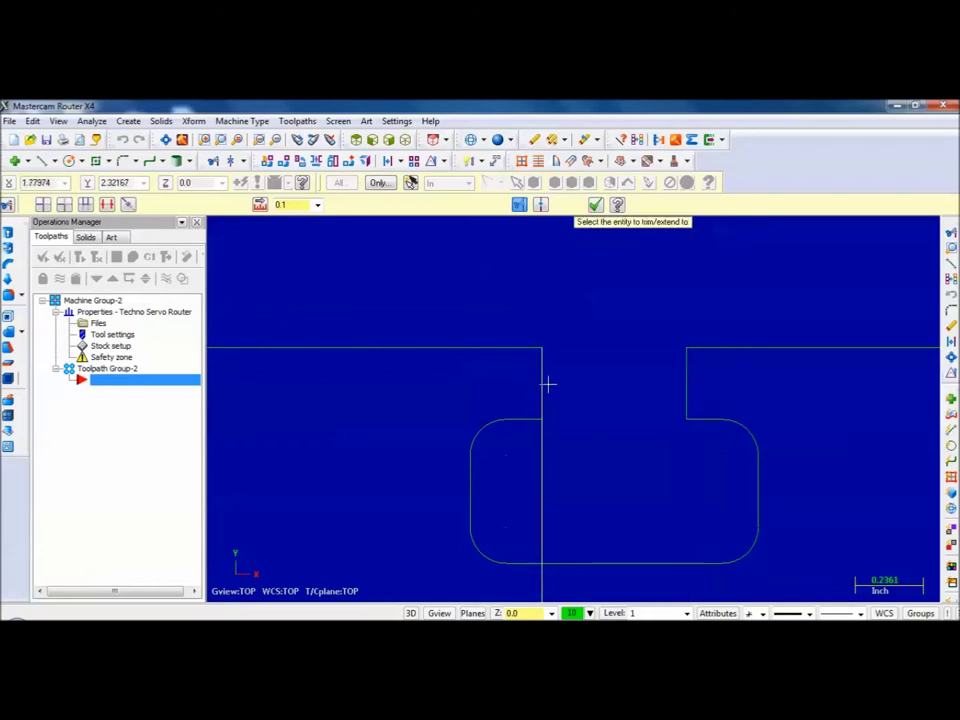
pyautogui.click(540, 420)
pyautogui.press('Escape')
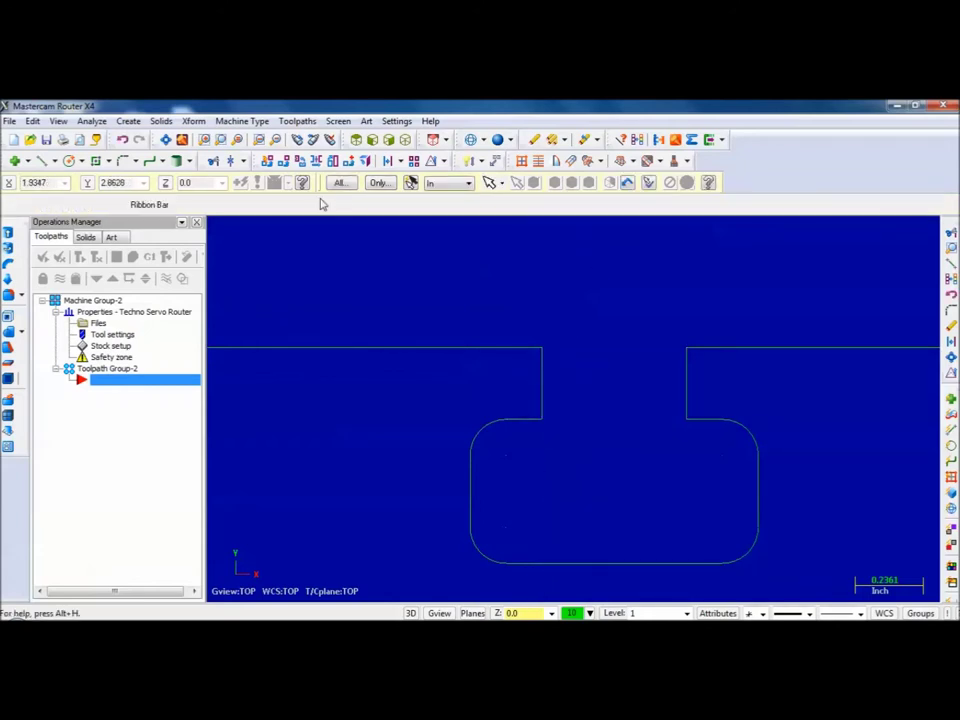
pyautogui.click(167, 139)
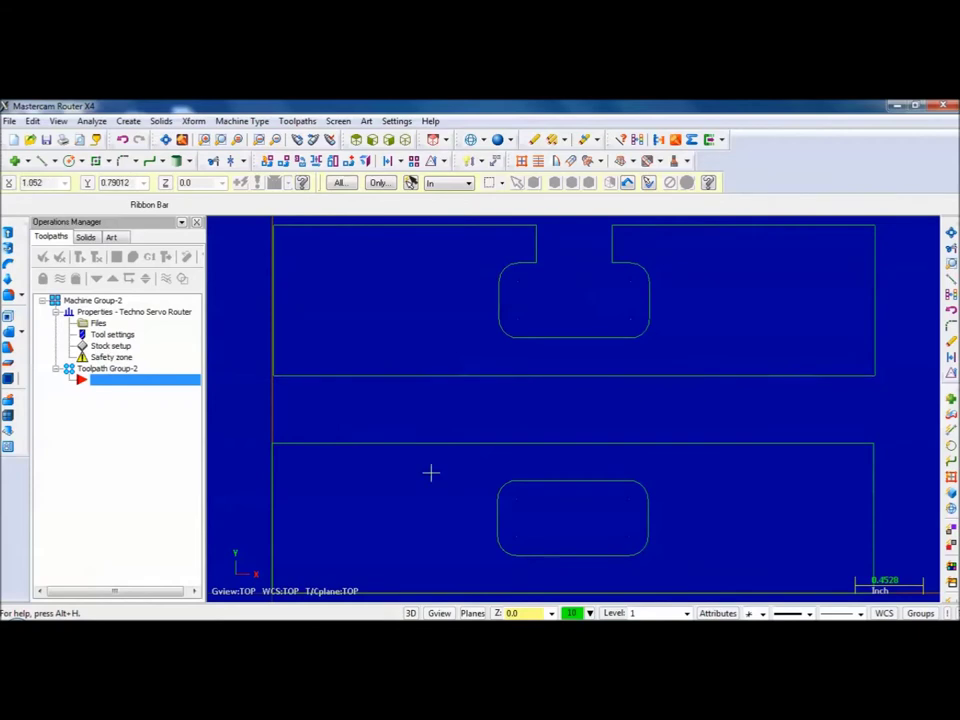
pyautogui.scroll(2, 431, 468)
pyautogui.scroll(-3, 431, 468)
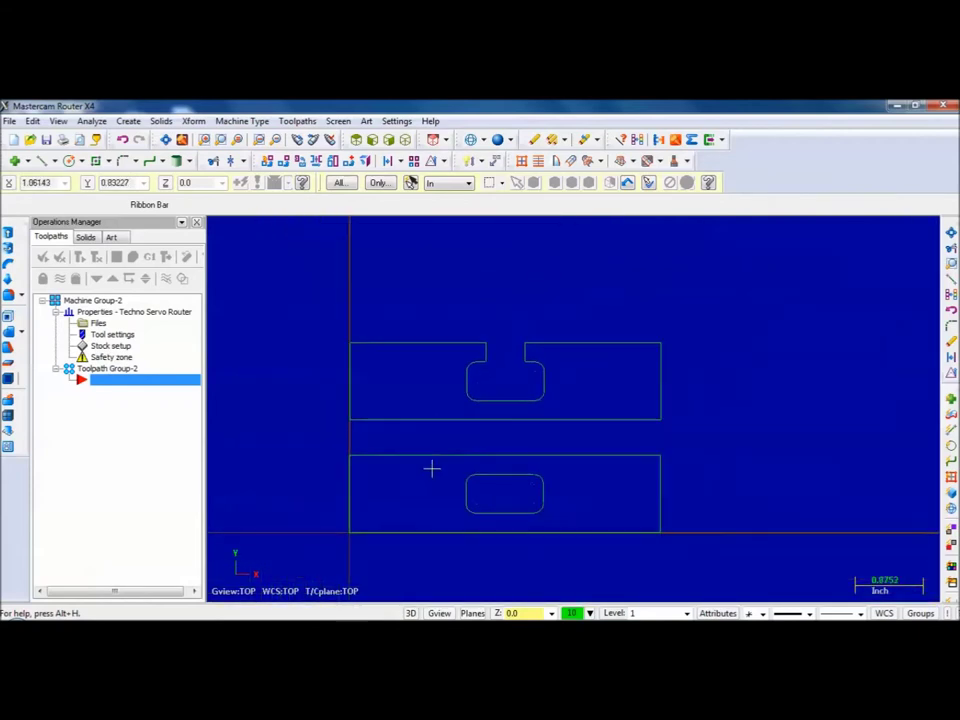
# Copy the T-notched piece above itself from its corner and clear the result colours.
pyautogui.click(193, 121)
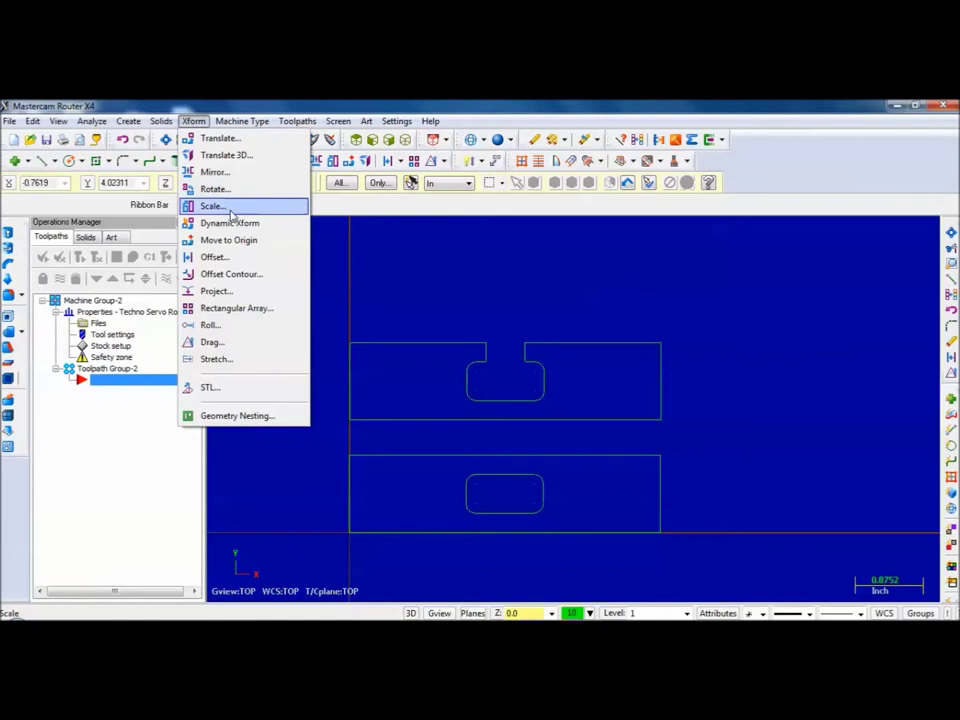
pyautogui.click(224, 343)
pyautogui.moveTo(300, 300); pyautogui.dragTo(684, 441)
pyautogui.click(687, 182)
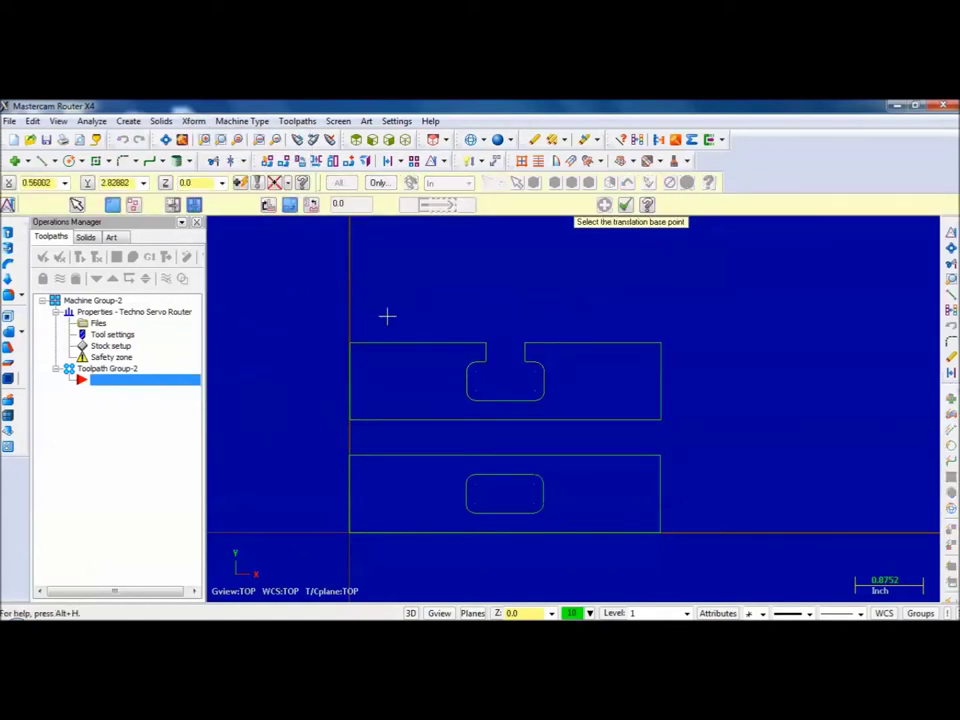
pyautogui.click(351, 343)
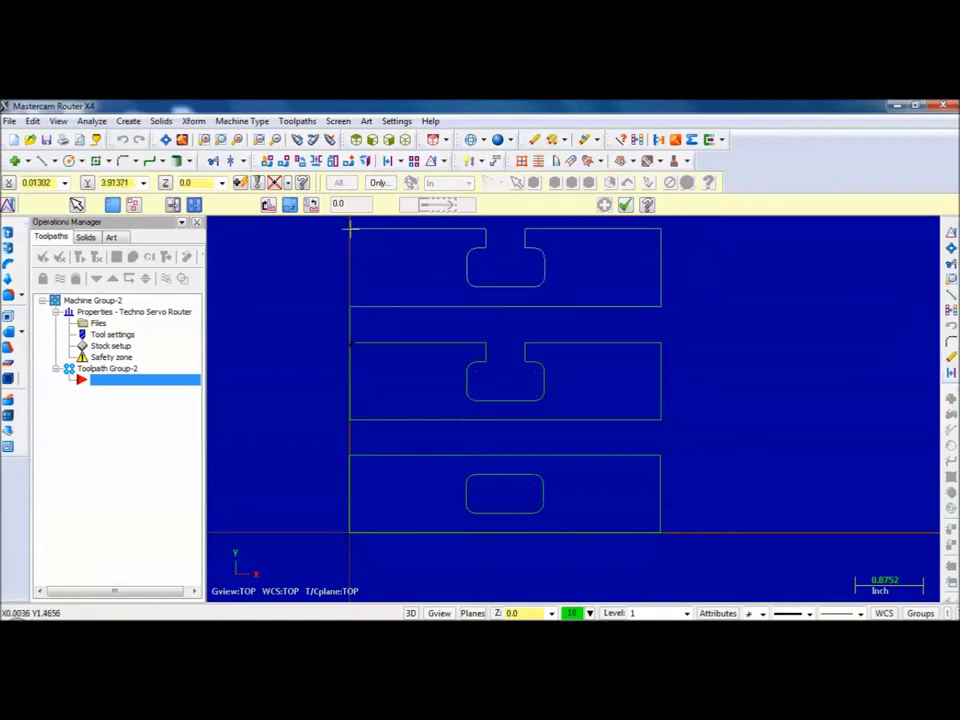
pyautogui.click(350, 228)
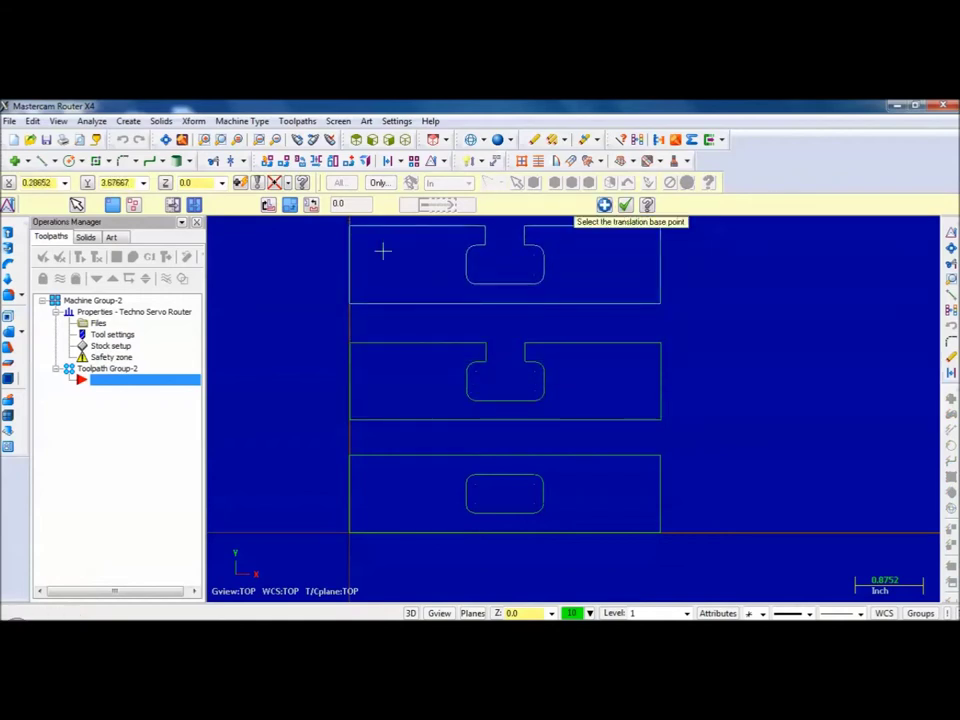
pyautogui.click(625, 205)
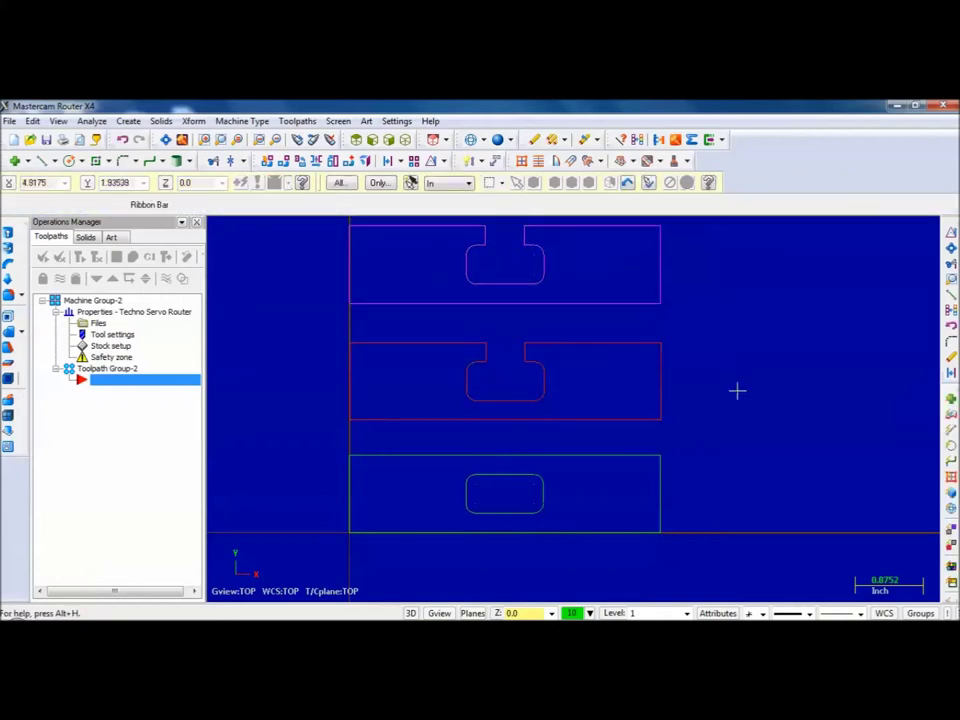
pyautogui.click(637, 137)
pyautogui.scroll(-3, 759, 456)
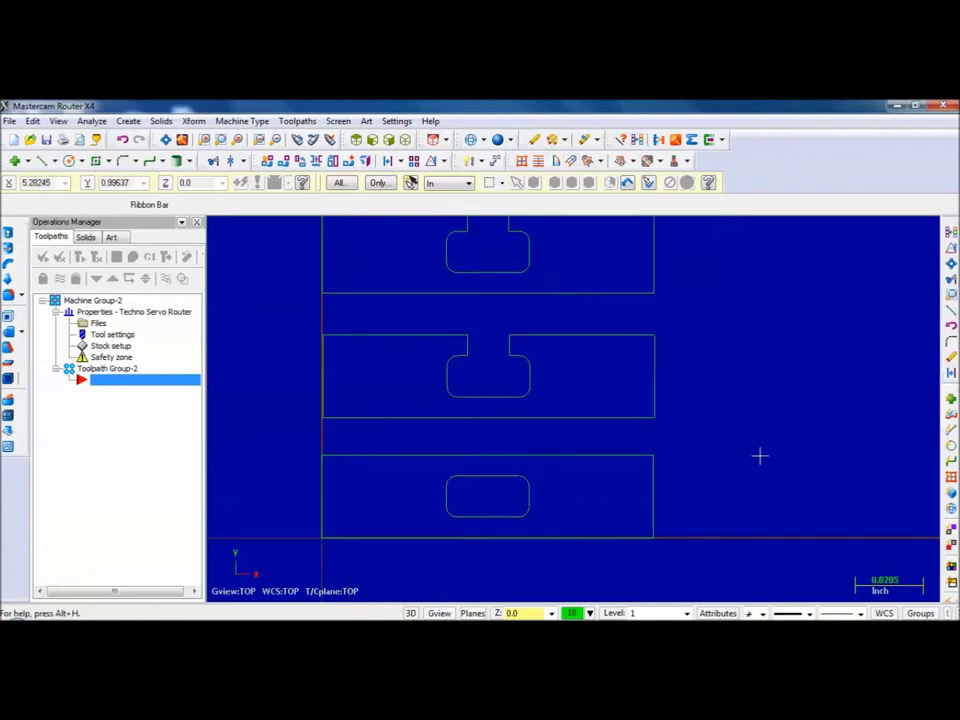